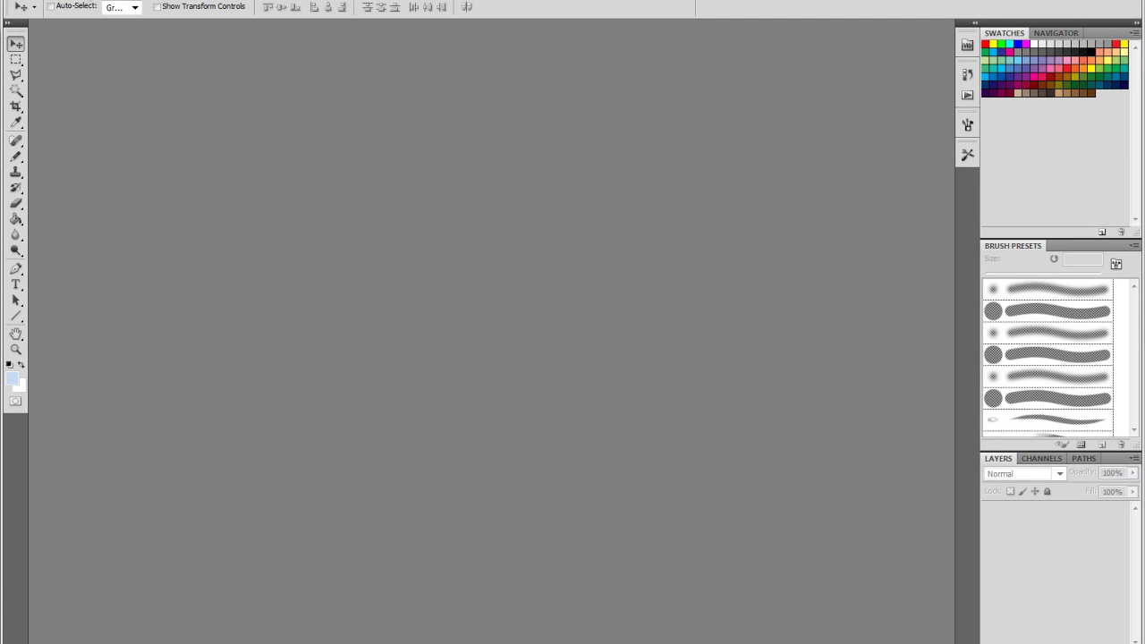
key(alt+f)
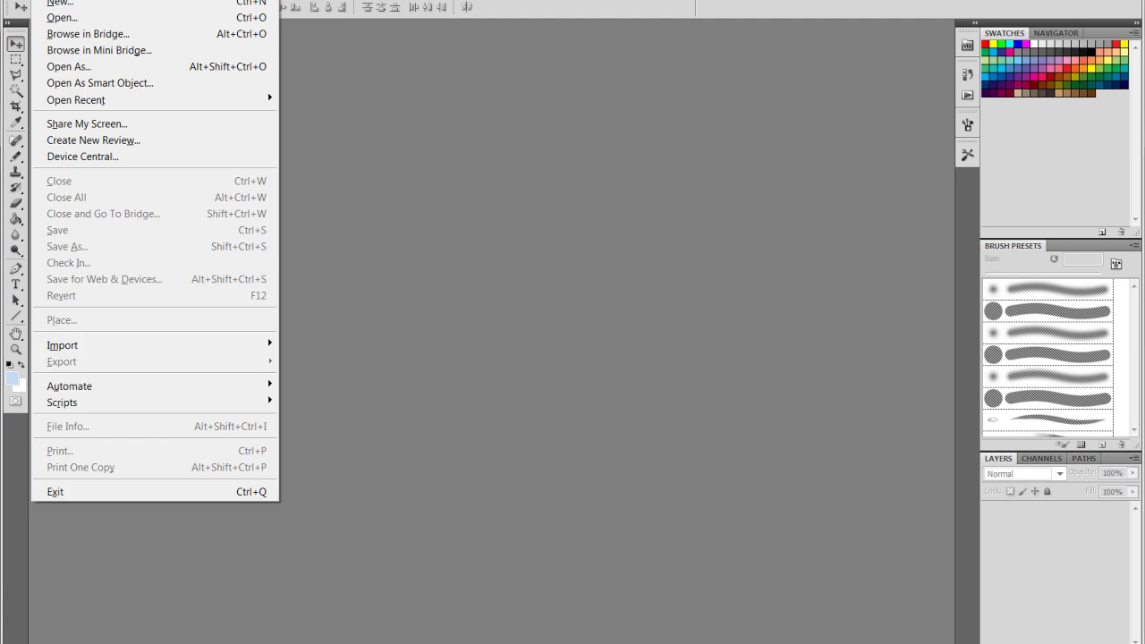
click(46, 25)
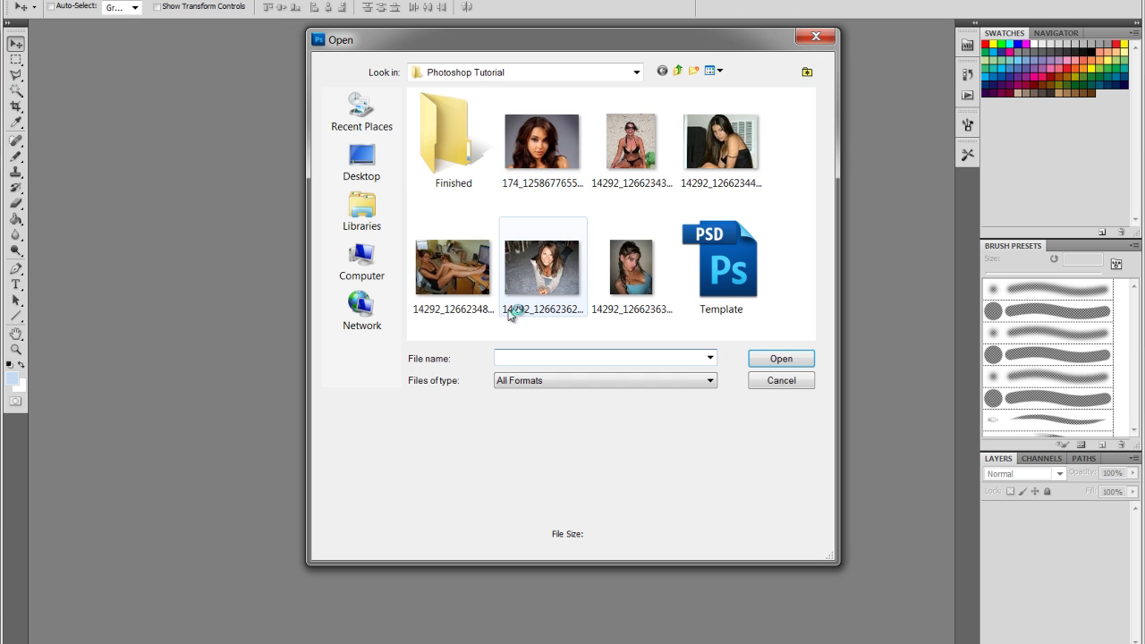
double_click(538, 159)
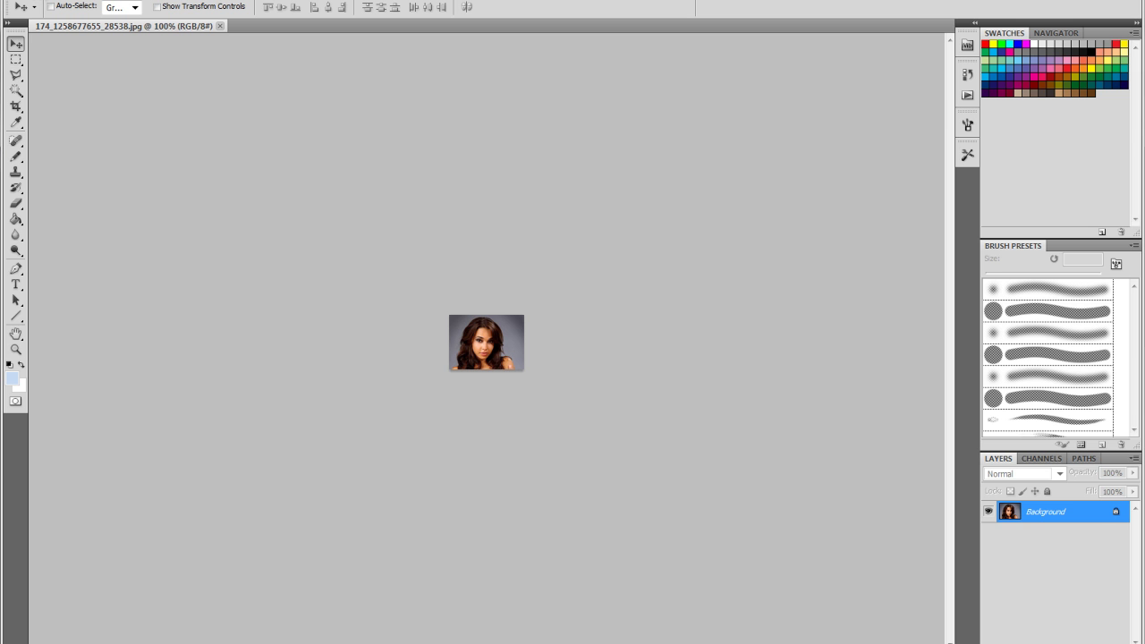
Bring up the File > Open dialog again to pick another file.
click(43, 0)
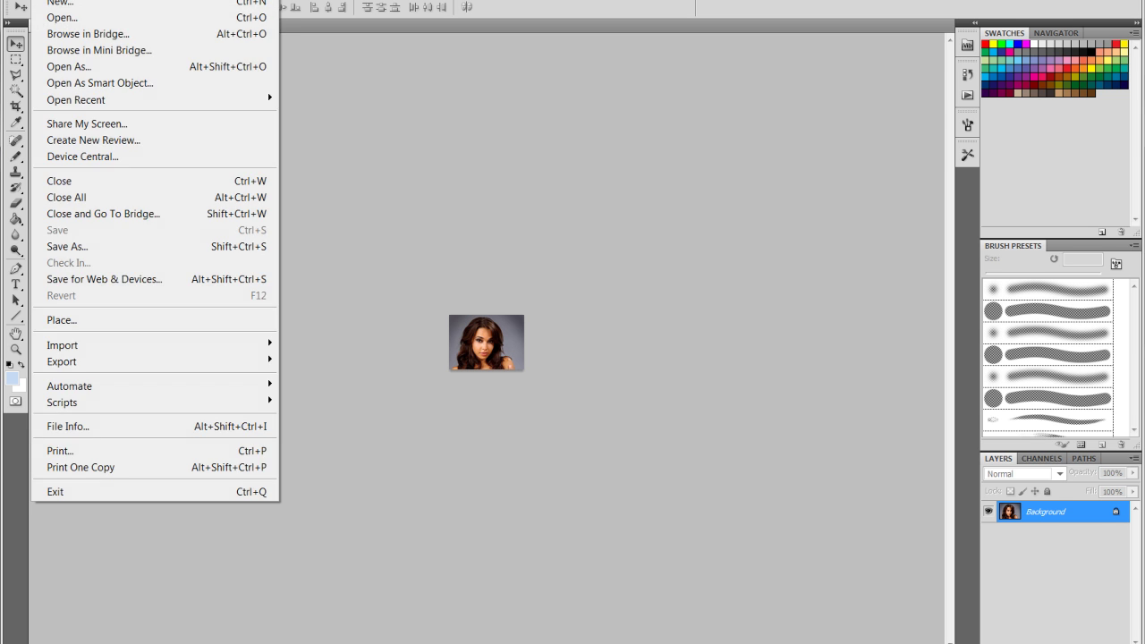
click(43, 0)
click(43, 0)
click(43, 18)
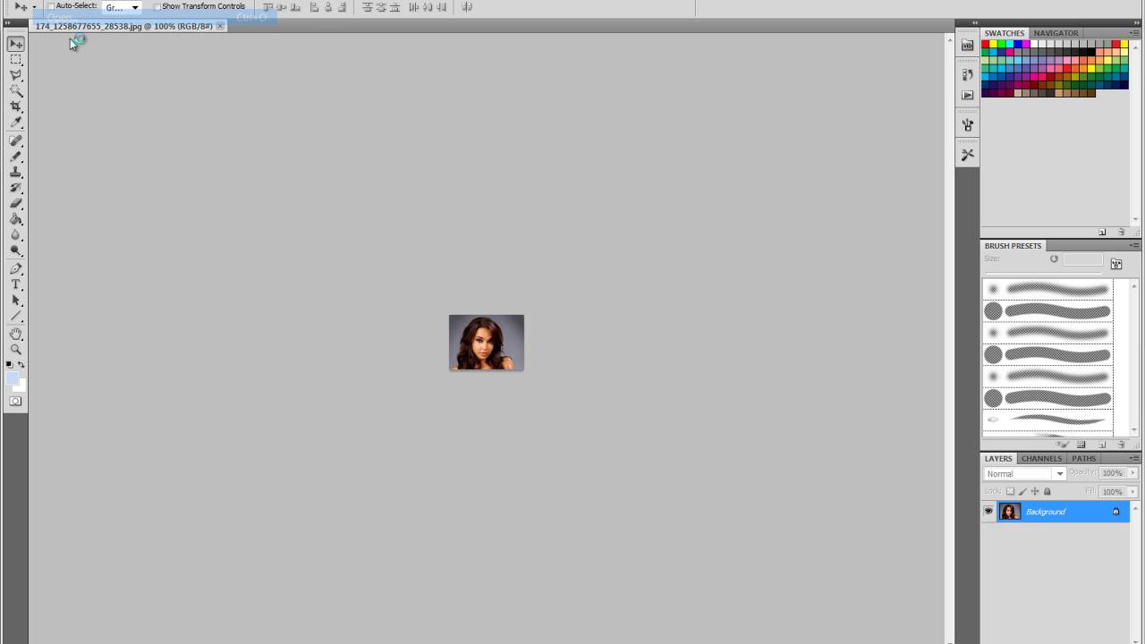
Open Template.psd, compare it with the portrait photo, then close the Template.psd tab.
double_click(732, 265)
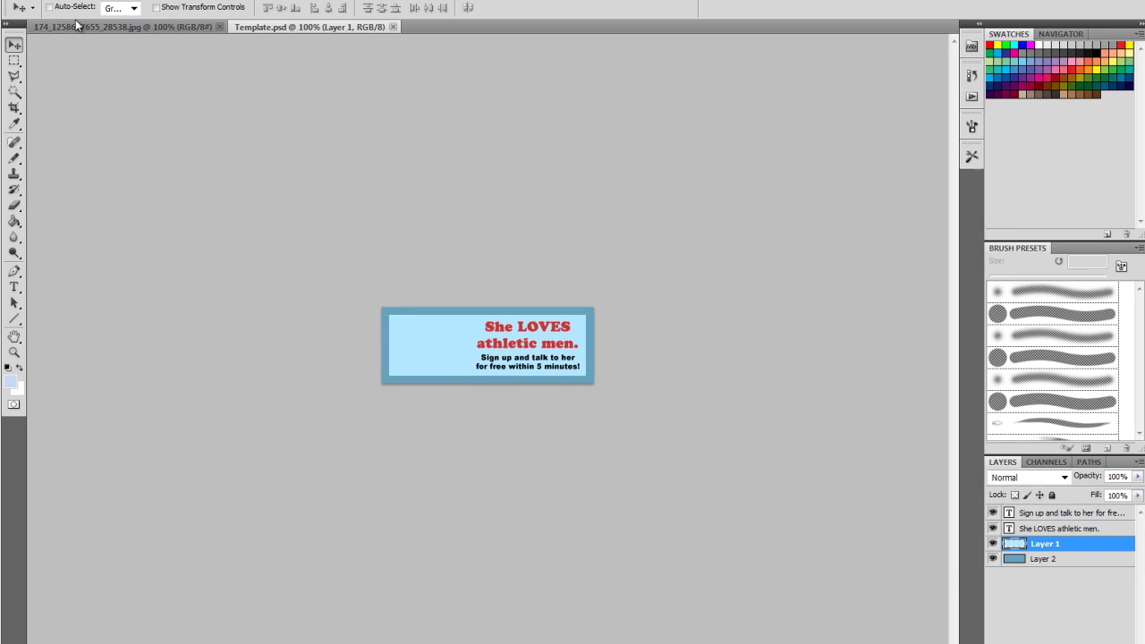
click(111, 25)
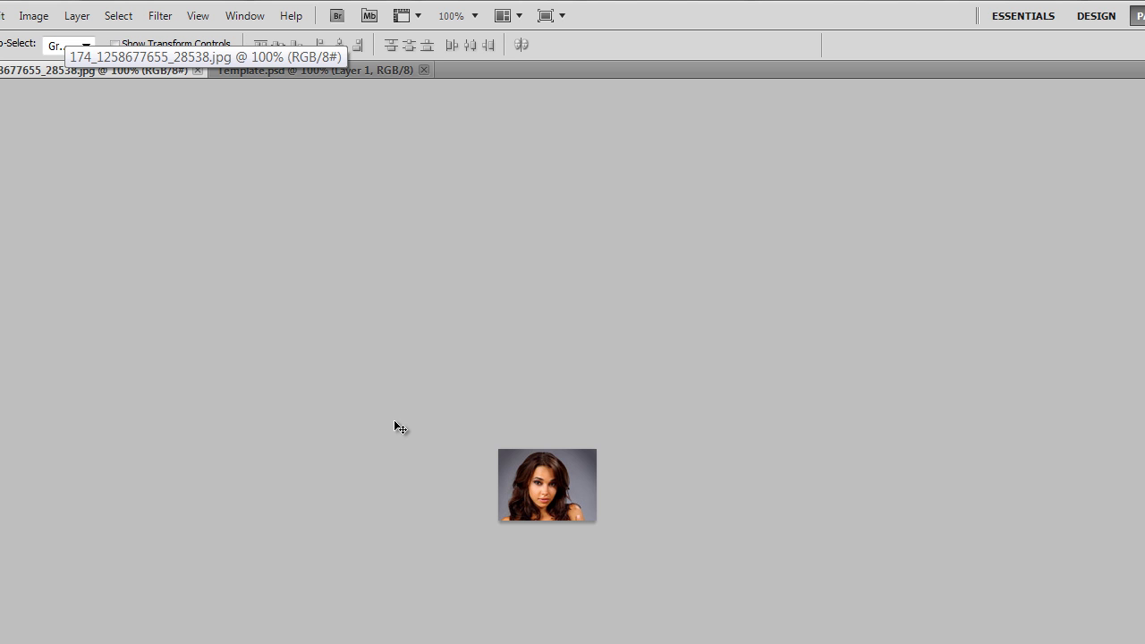
click(310, 73)
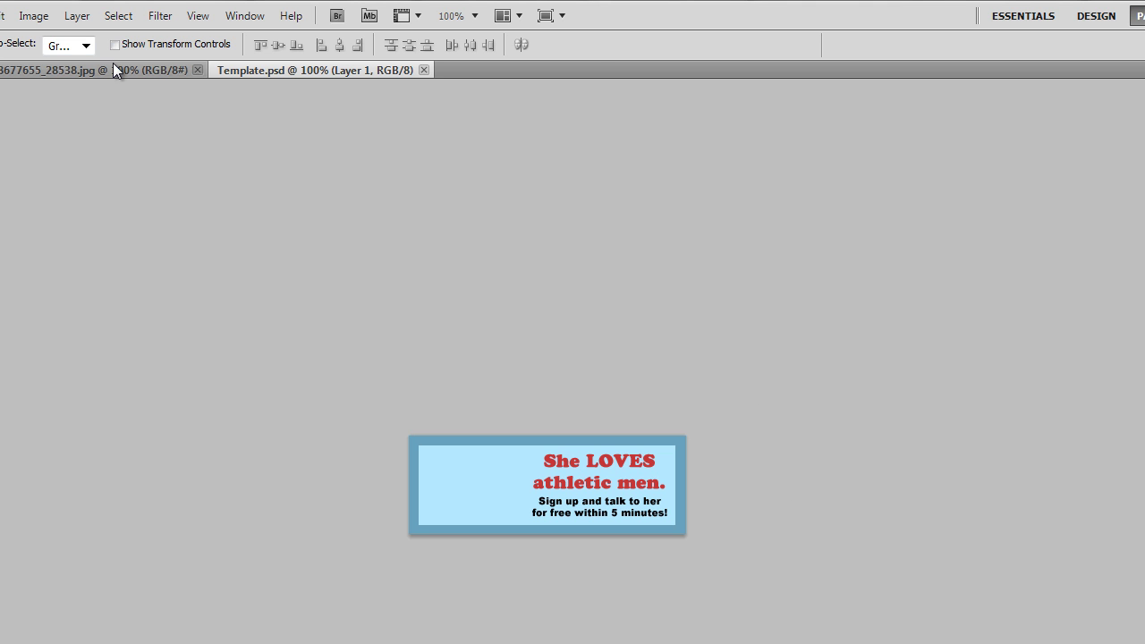
click(424, 71)
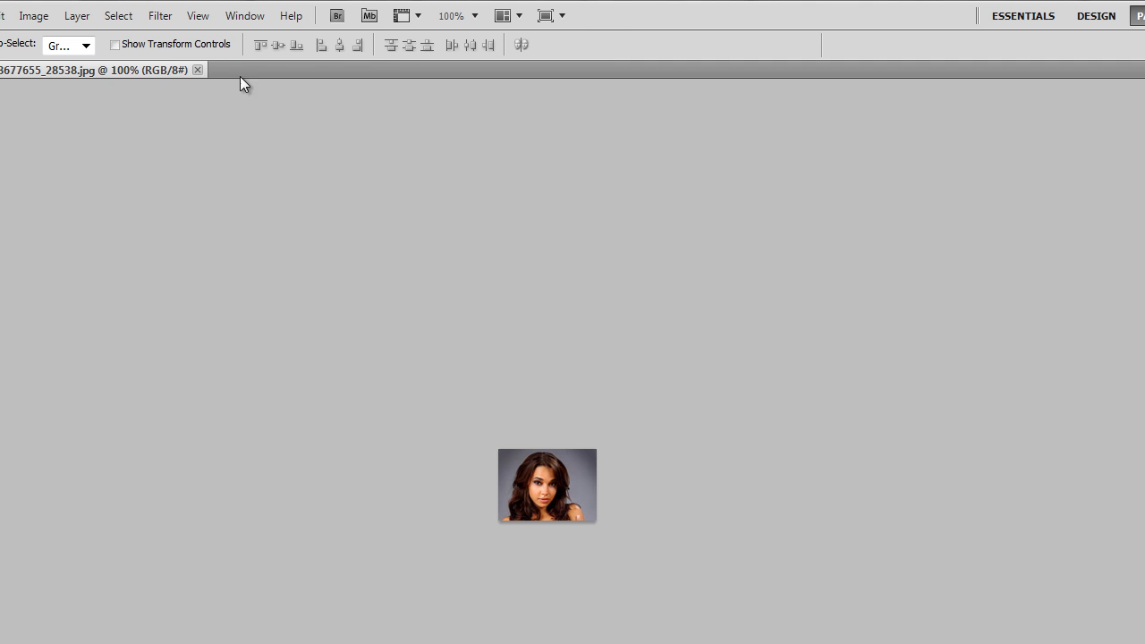
Show the Actions panel from the Window menu and scroll down its list of action sets.
click(249, 17)
mouse_move(291, 15)
mouse_move(246, 15)
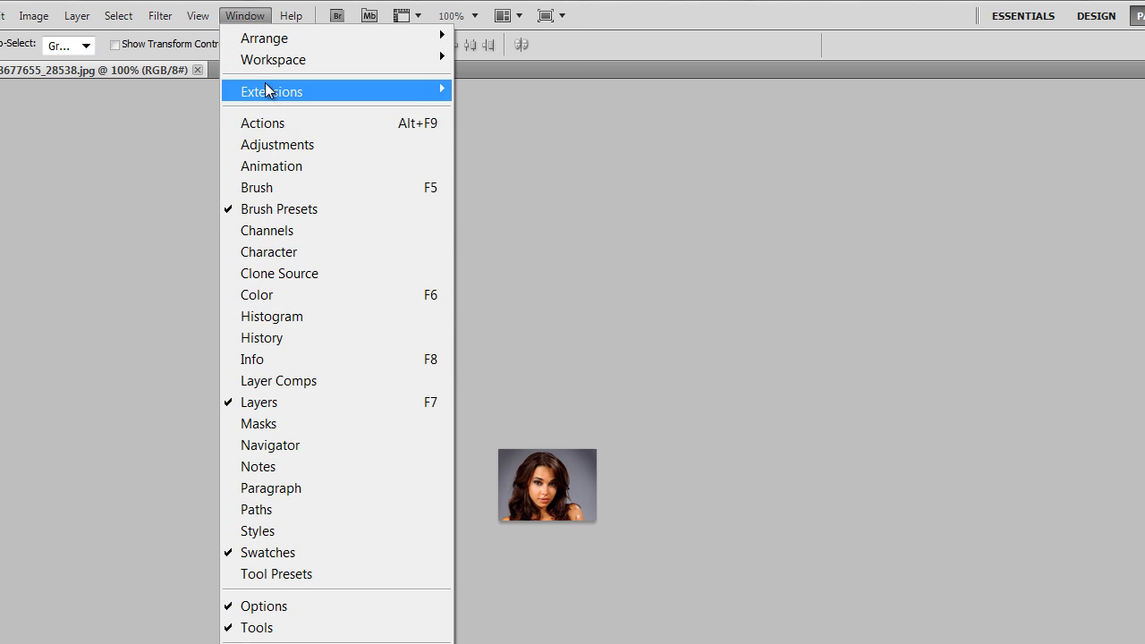
click(270, 123)
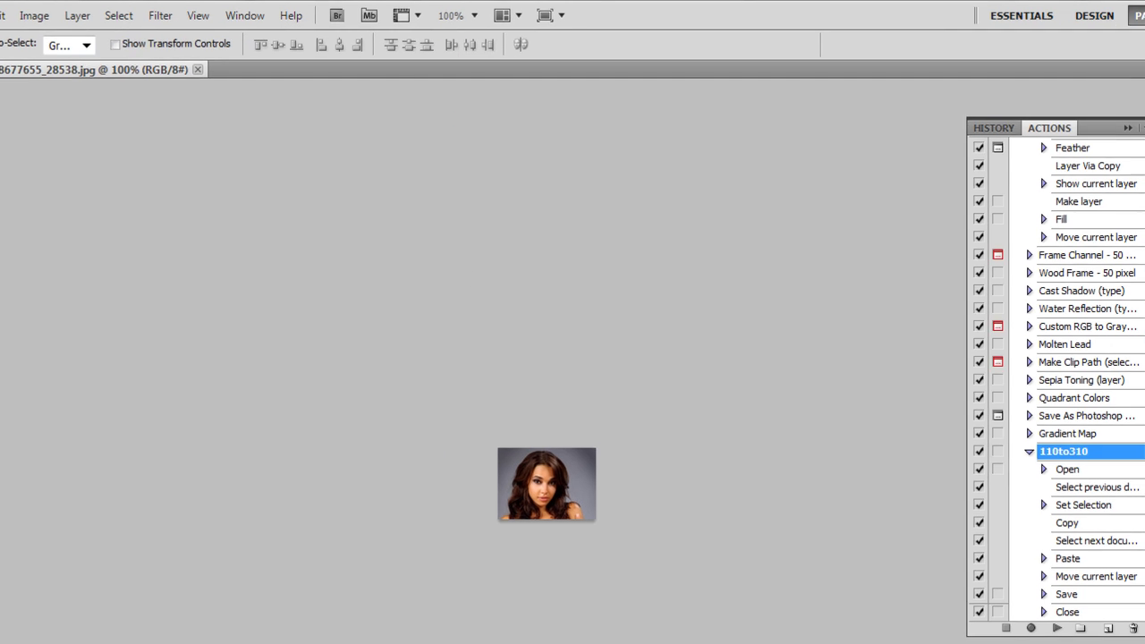
drag(1144, 643, 1144, 643)
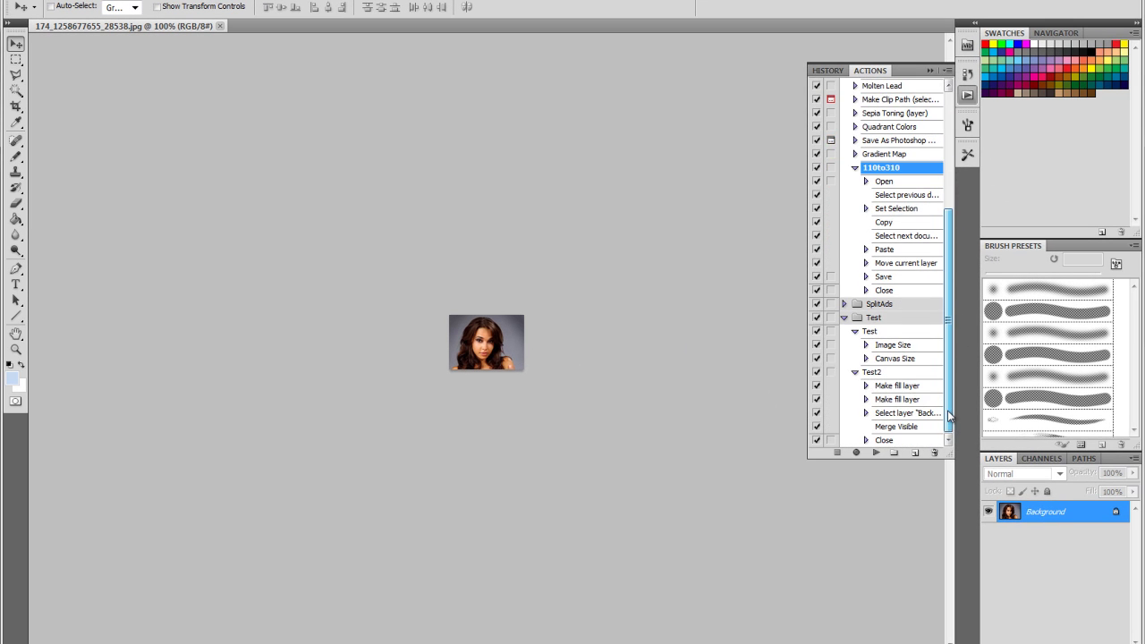
drag(949, 416, 950, 433)
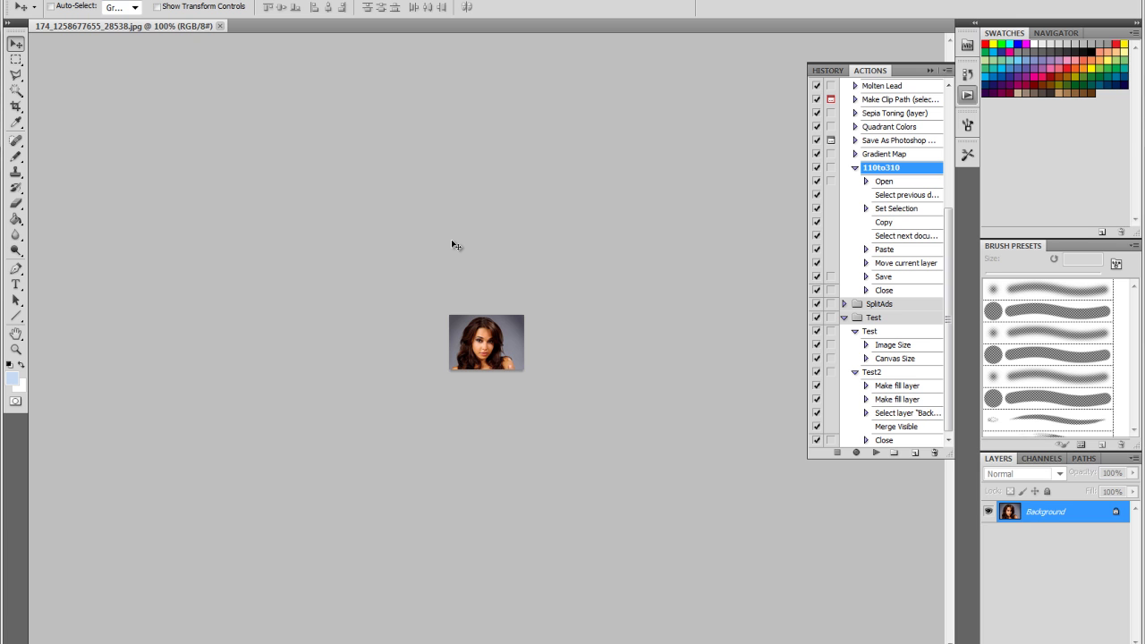
Create a new action named 110to310 and start recording it.
click(914, 454)
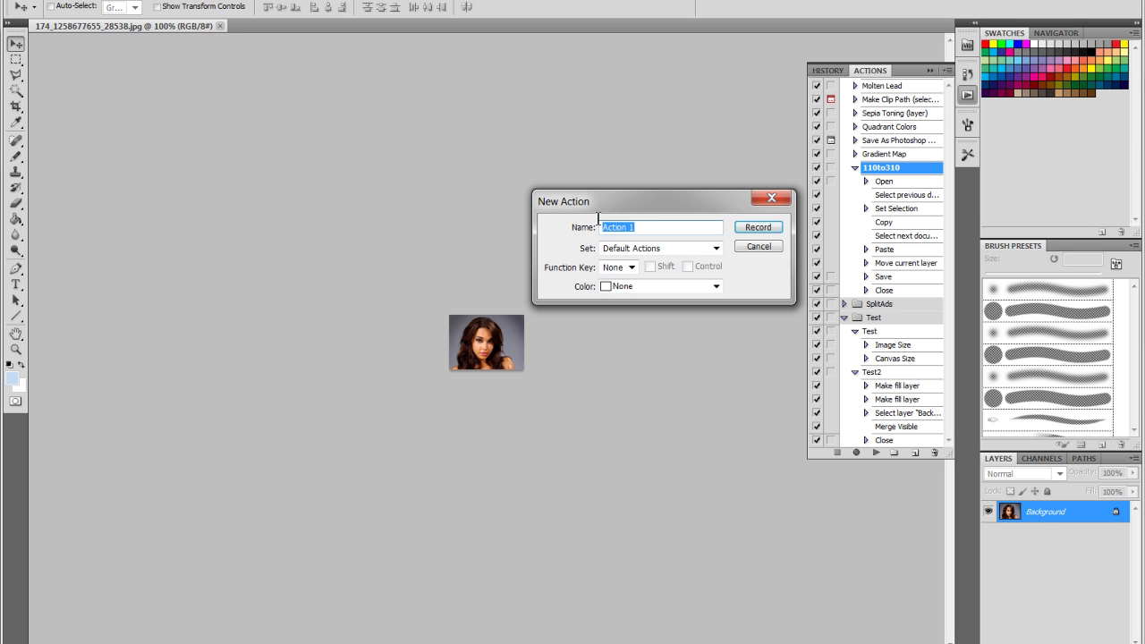
text(310t)
key(BackSpace)
key(BackSpace)
key(BackSpace)
key(BackSpace)
text(110to310)
click(759, 230)
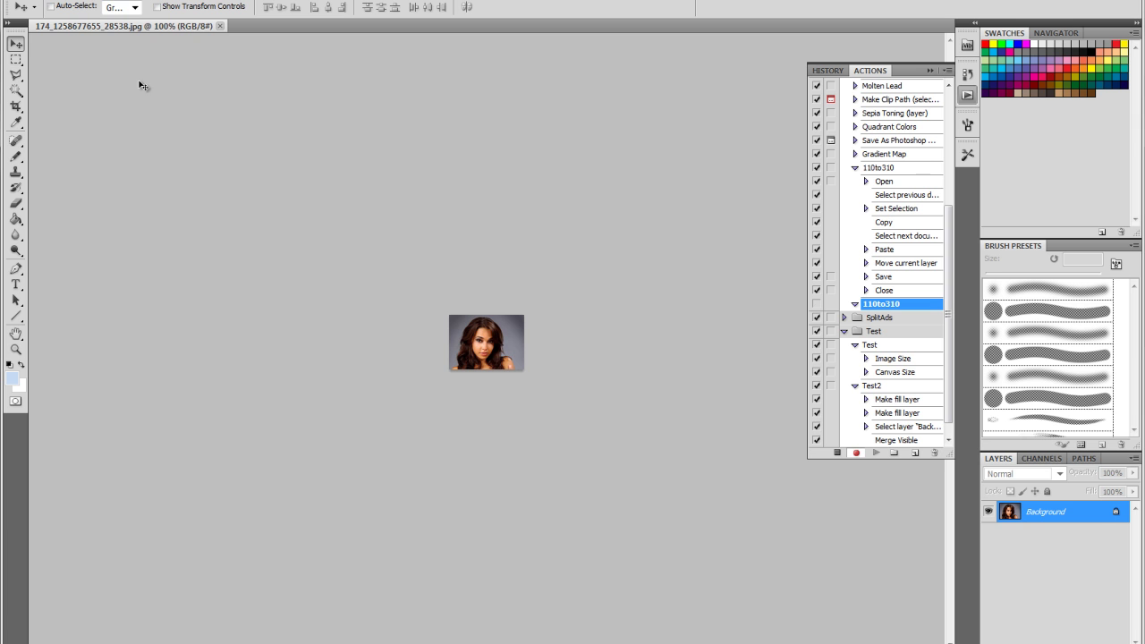
Record opening the Template.psd banner file.
click(51, 3)
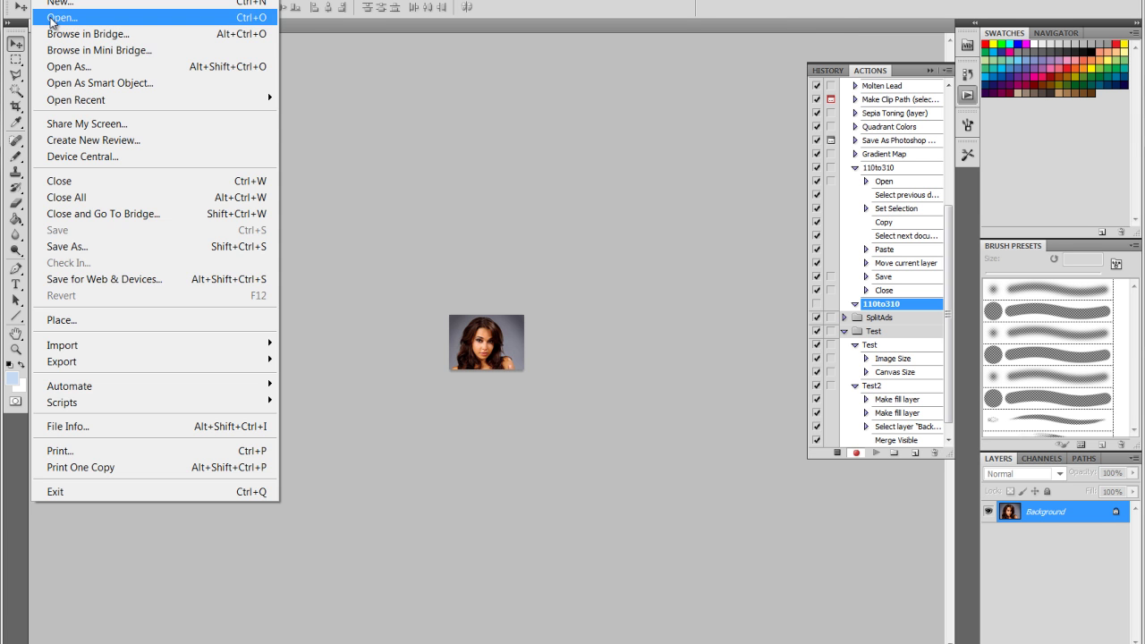
click(55, 16)
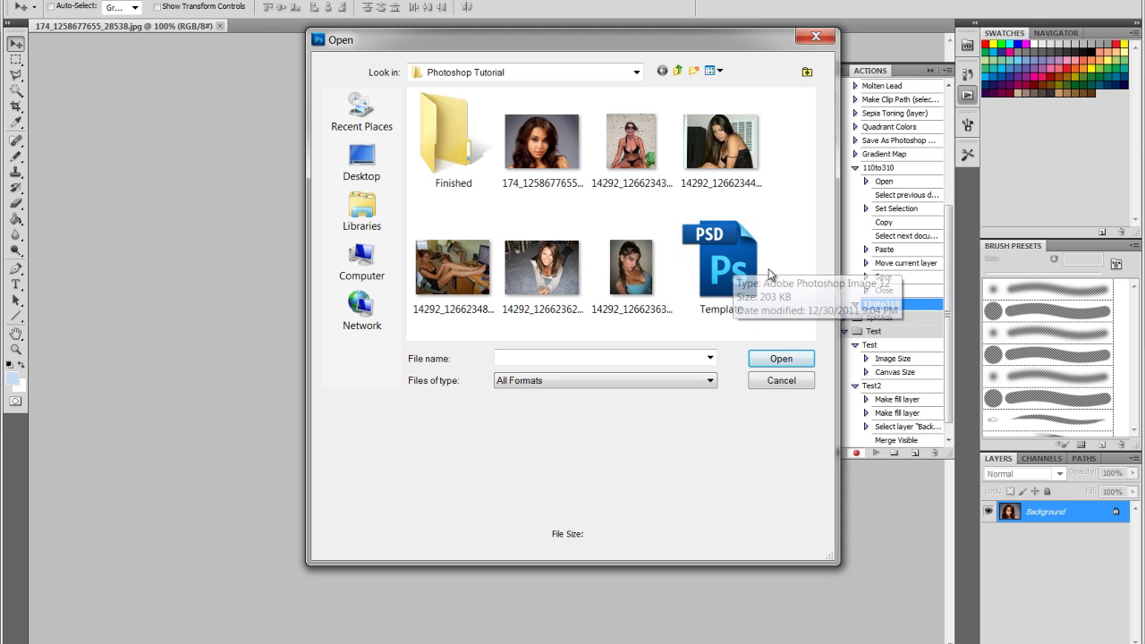
double_click(723, 261)
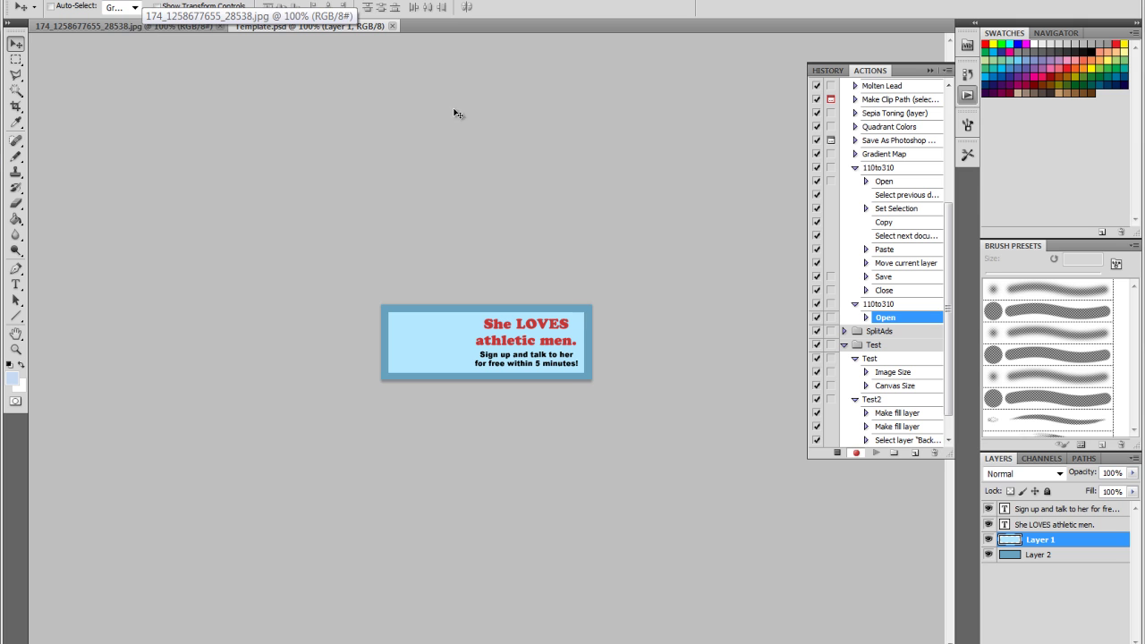
Switch to the portrait photo, then select all of it and copy it.
click(126, 26)
key(ctrl+a)
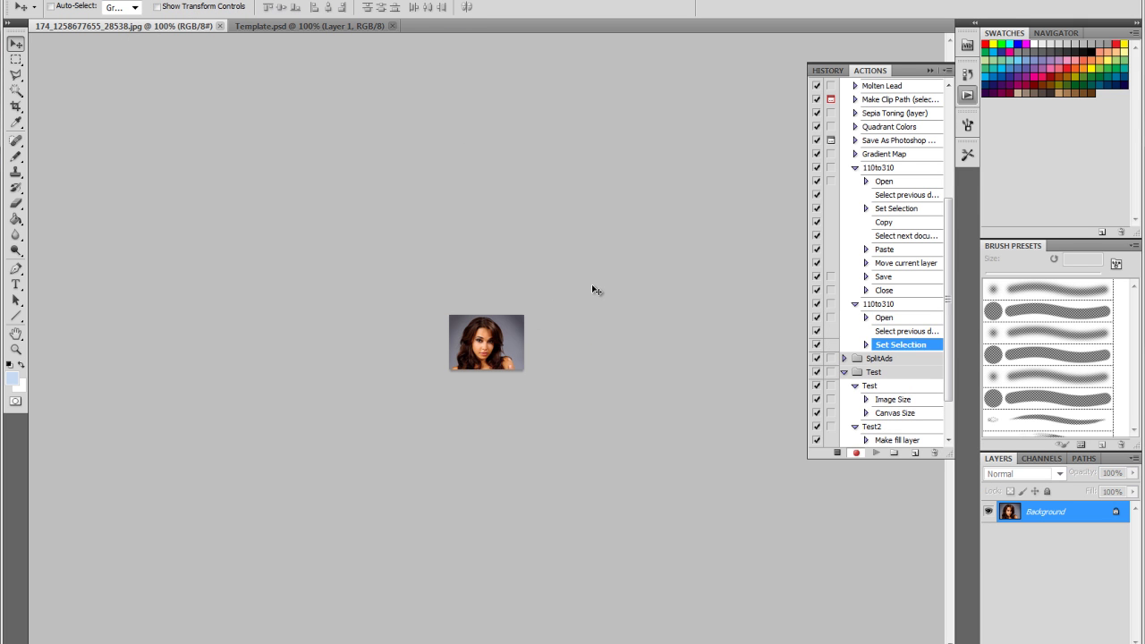
key(ctrl+c)
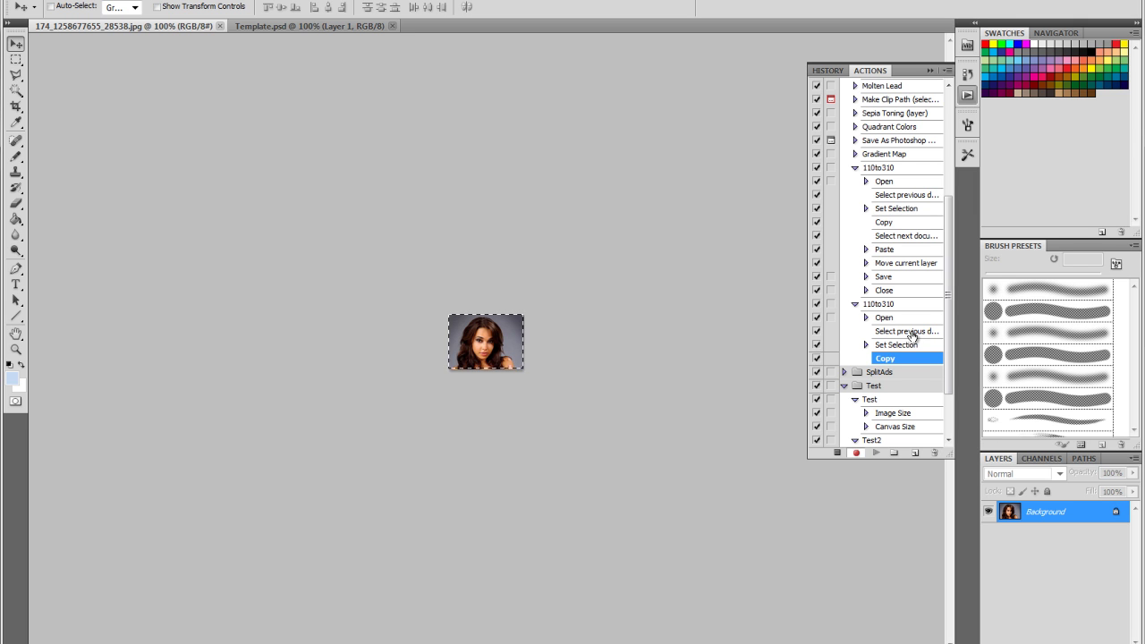
Paste the portrait into Template.psd and move it to the banner's left edge.
click(279, 26)
key(ctrl+v)
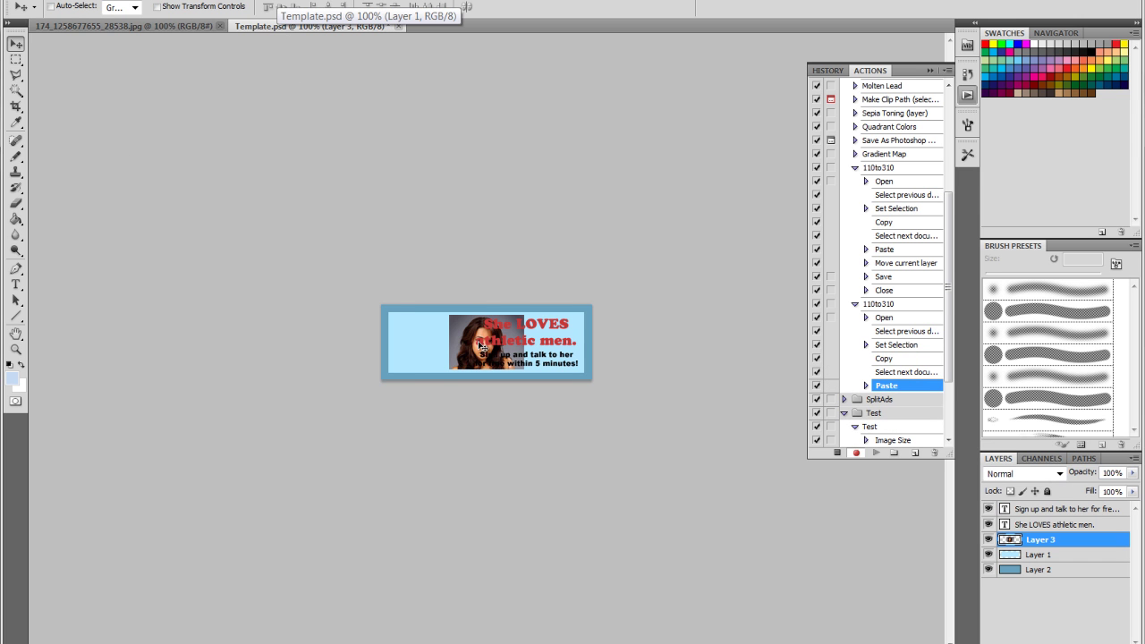
drag(480, 346, 418, 345)
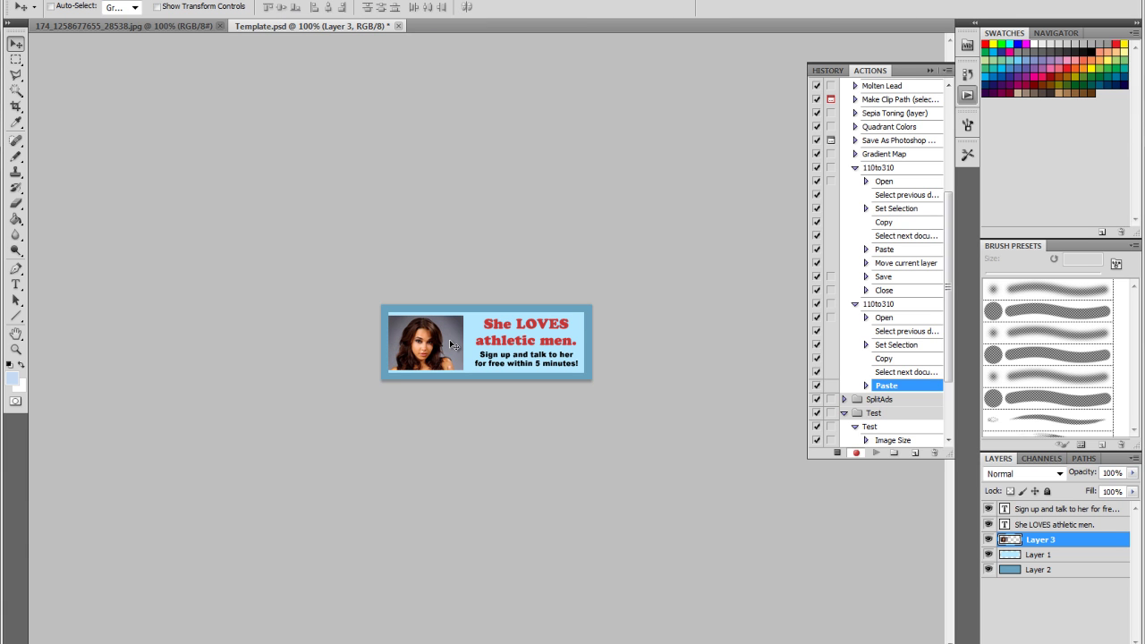
drag(449, 357, 431, 358)
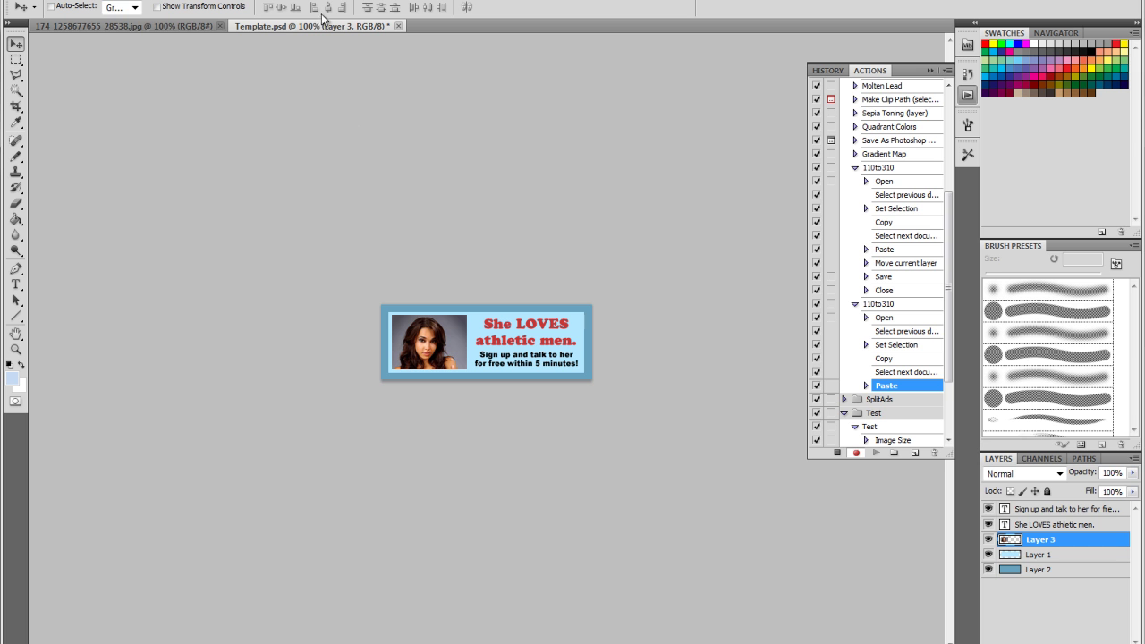
Save the banner with Save As in JPEG format as Test in the Finished folder.
click(46, 0)
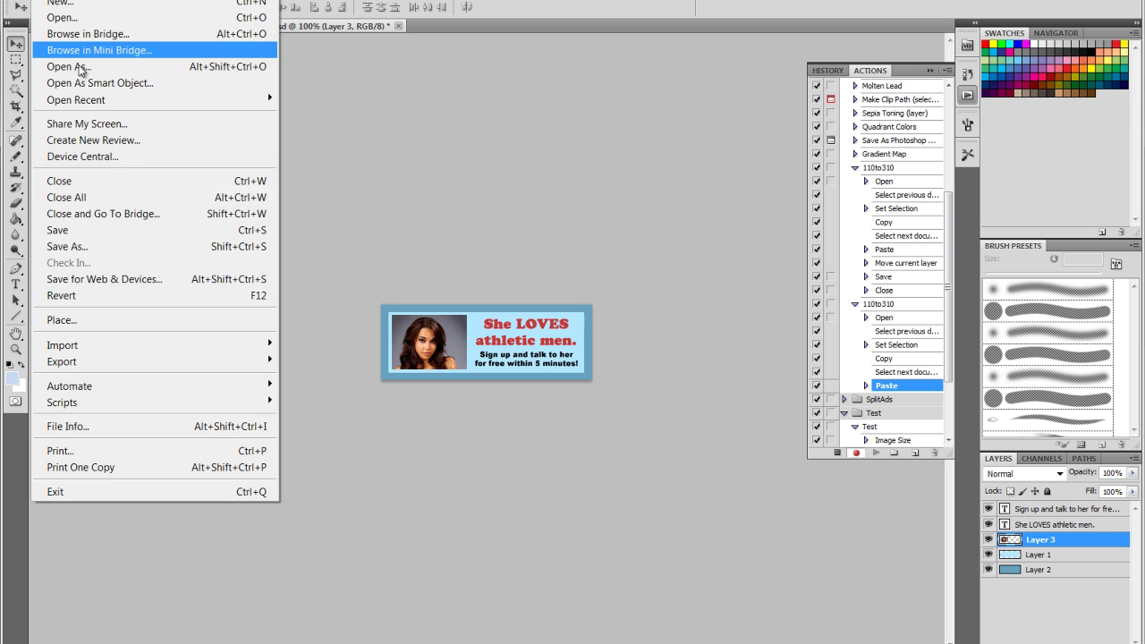
click(70, 247)
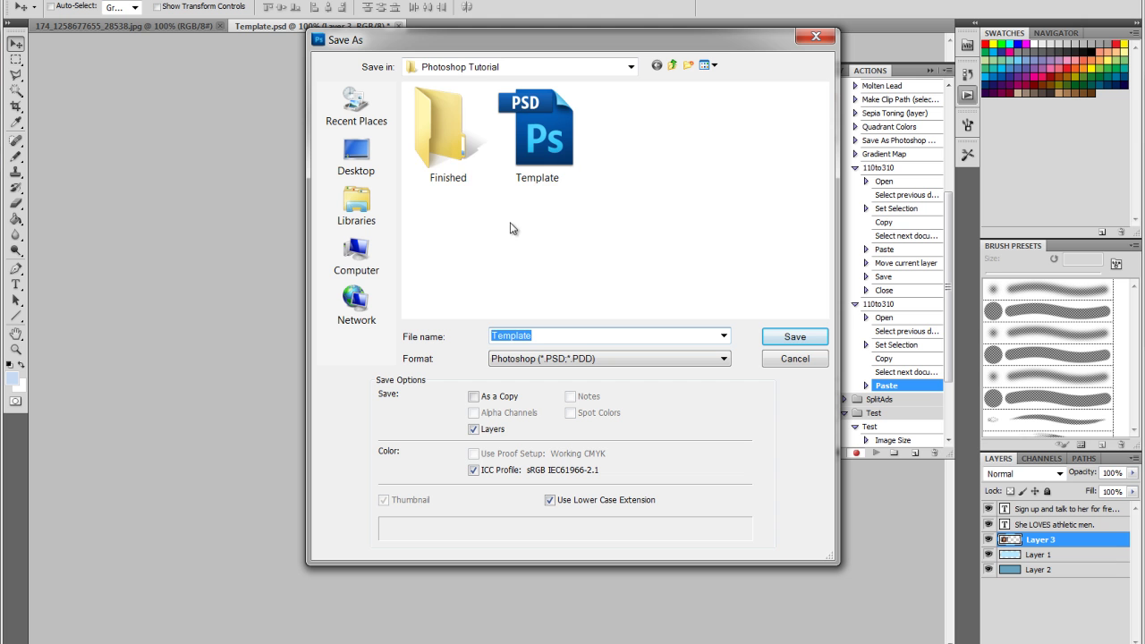
double_click(472, 117)
click(531, 335)
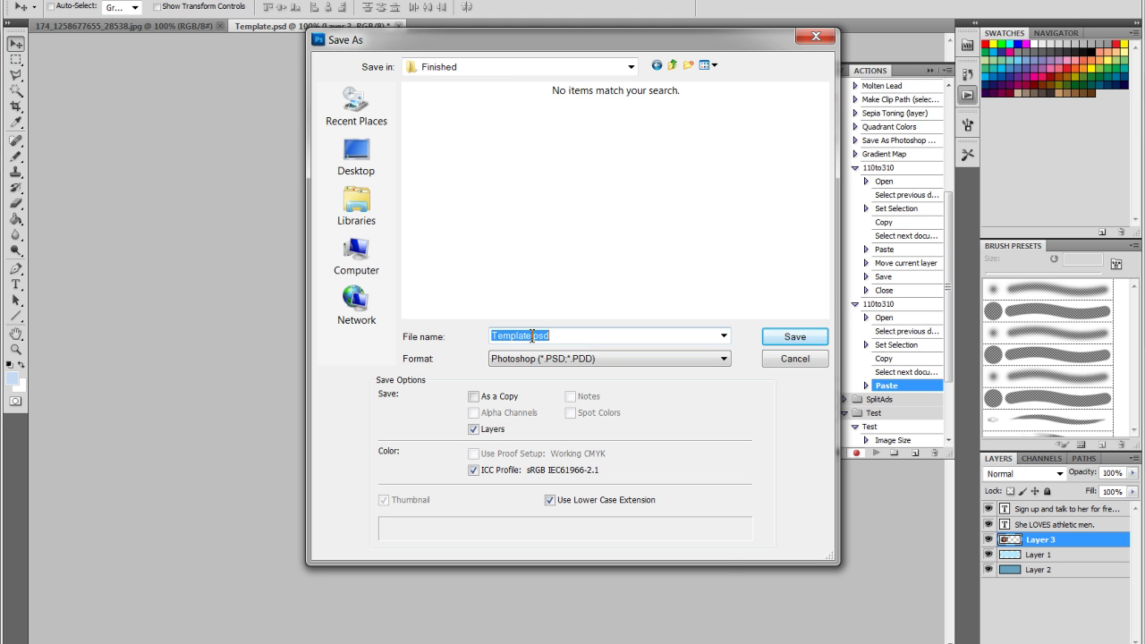
click(533, 335)
click(551, 360)
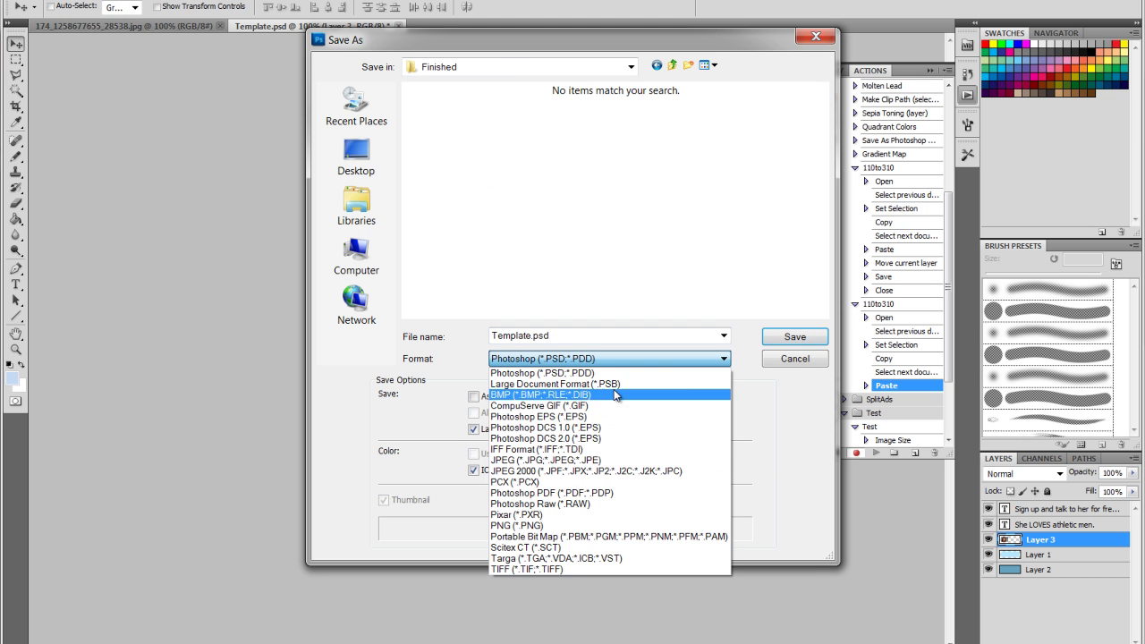
click(603, 461)
click(540, 336)
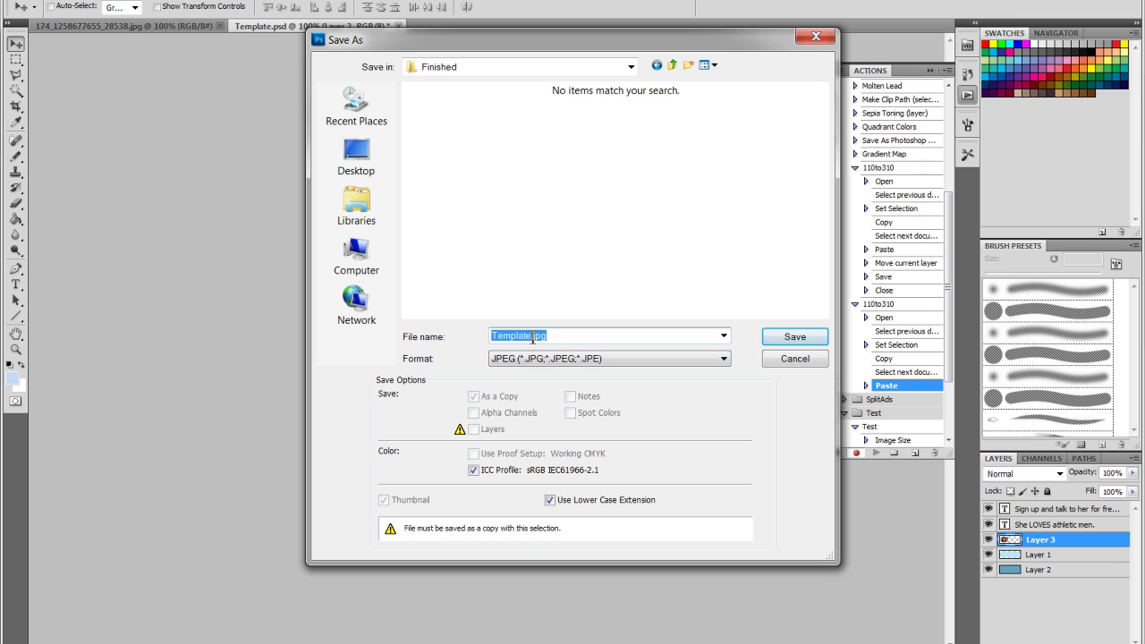
drag(533, 337, 452, 332)
text(Test)
click(795, 337)
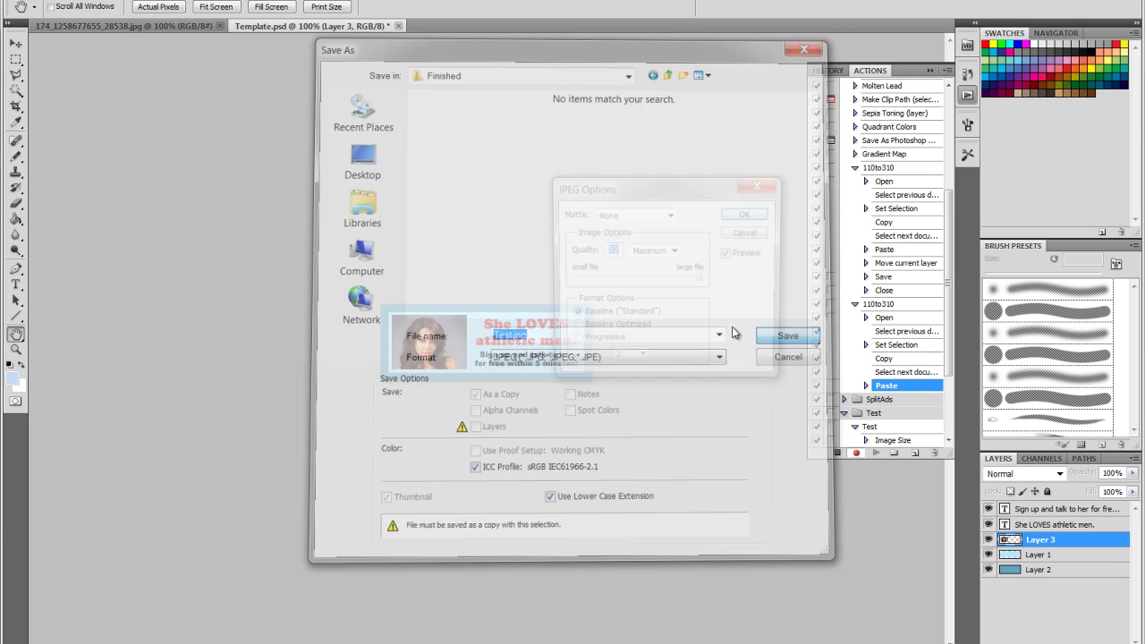
Accept the JPEG Options, then close Template.psd without saving changes.
click(752, 215)
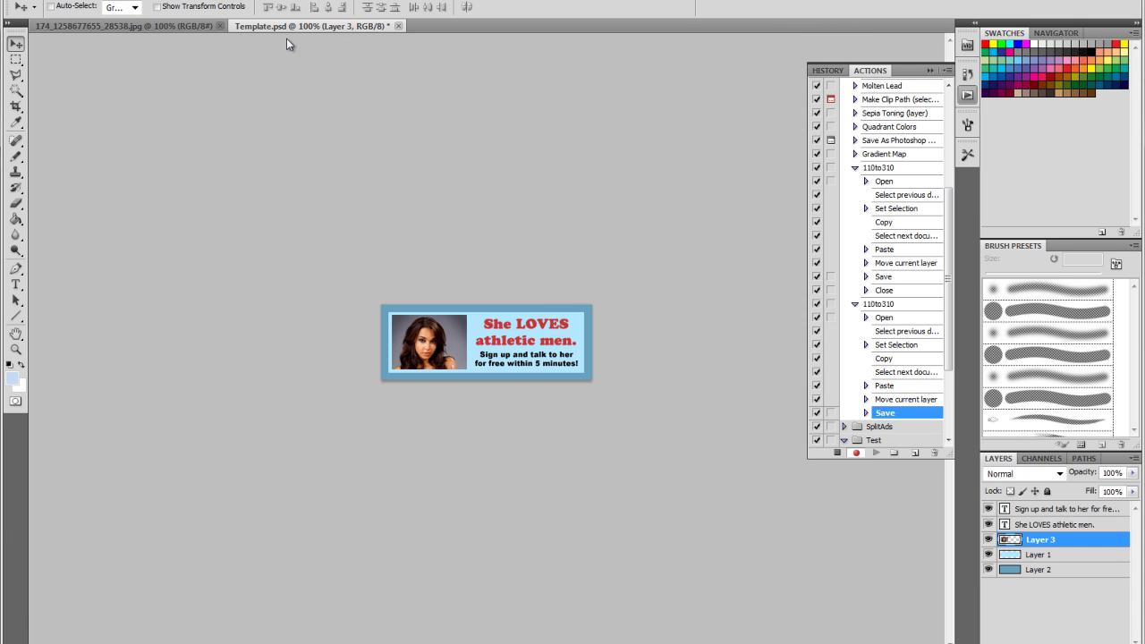
click(399, 26)
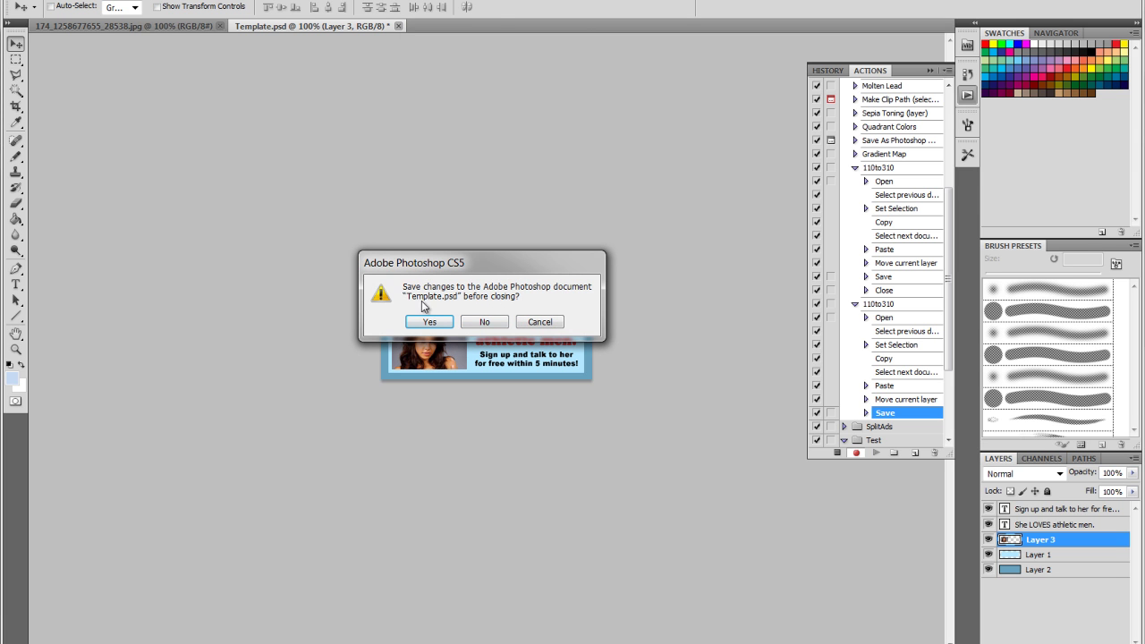
click(483, 322)
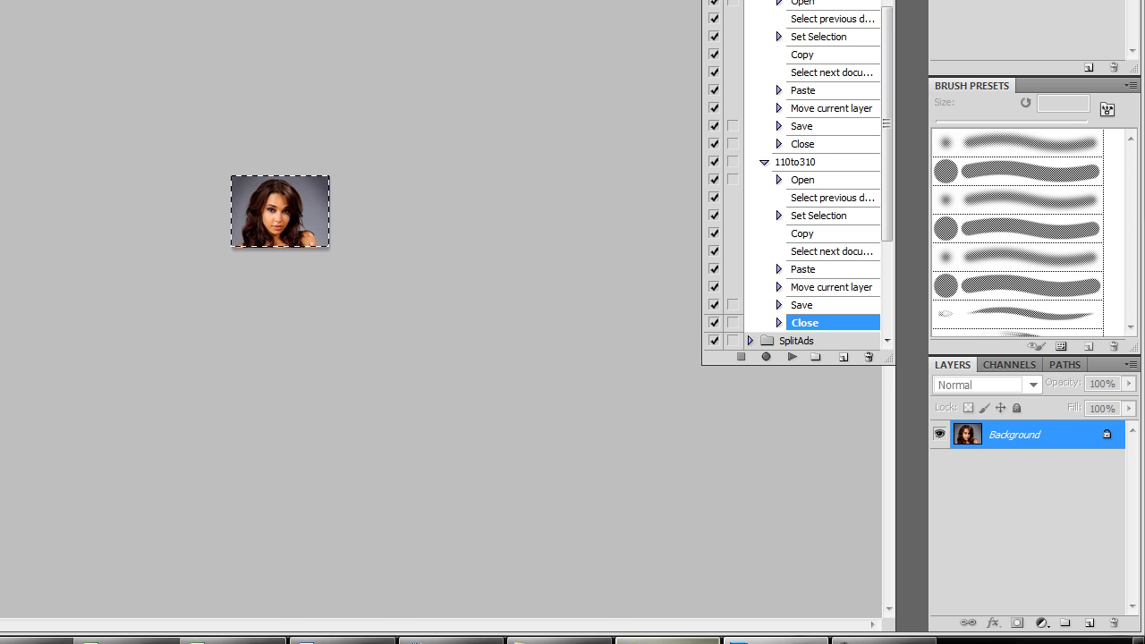
Open File > Automate > Batch and choose set Default Actions, action 110to310, source Folder.
click(55, 15)
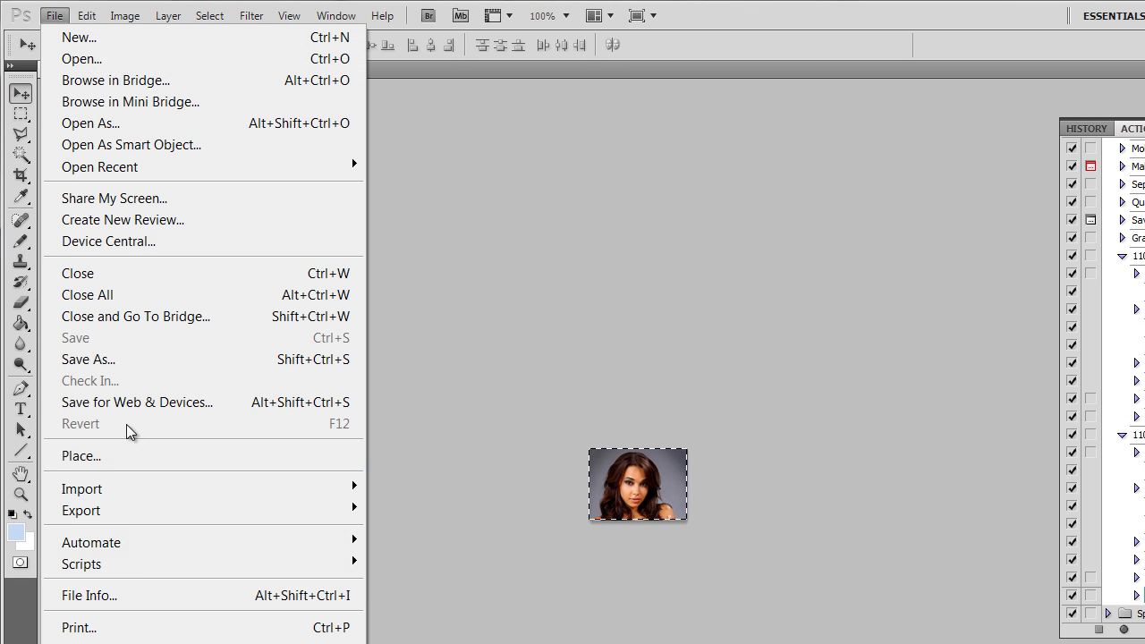
mouse_move(138, 543)
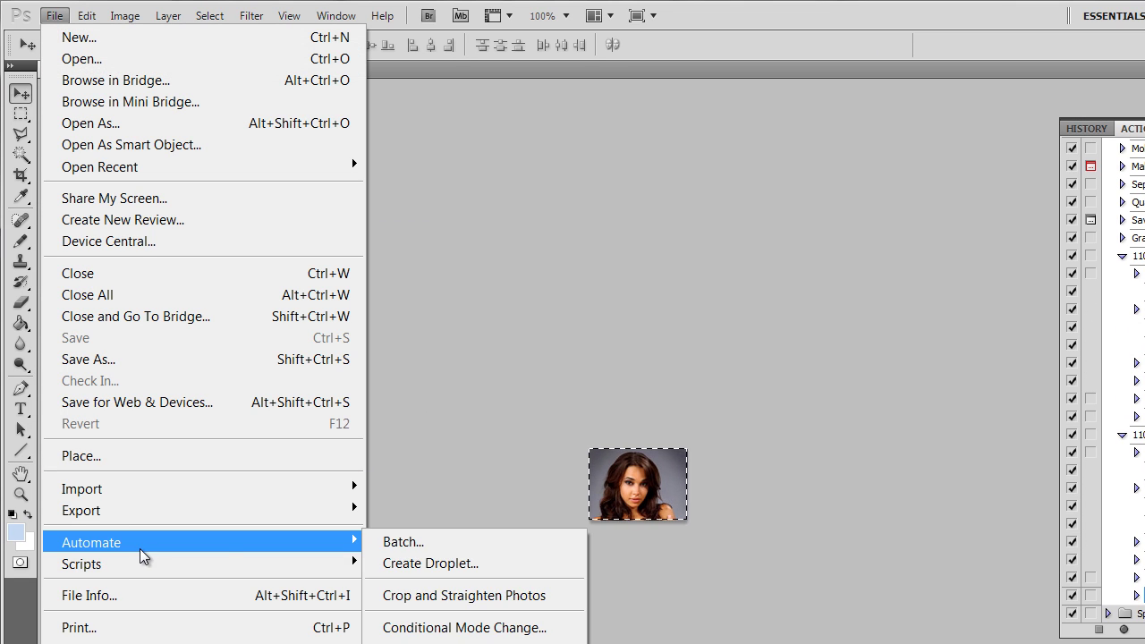
click(425, 542)
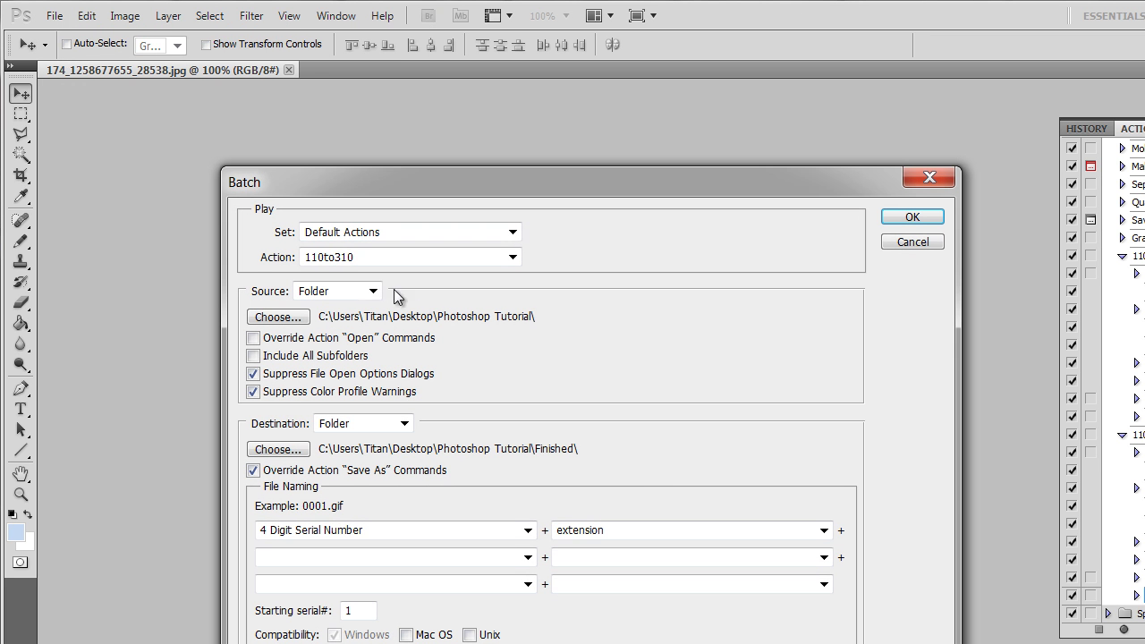
click(412, 231)
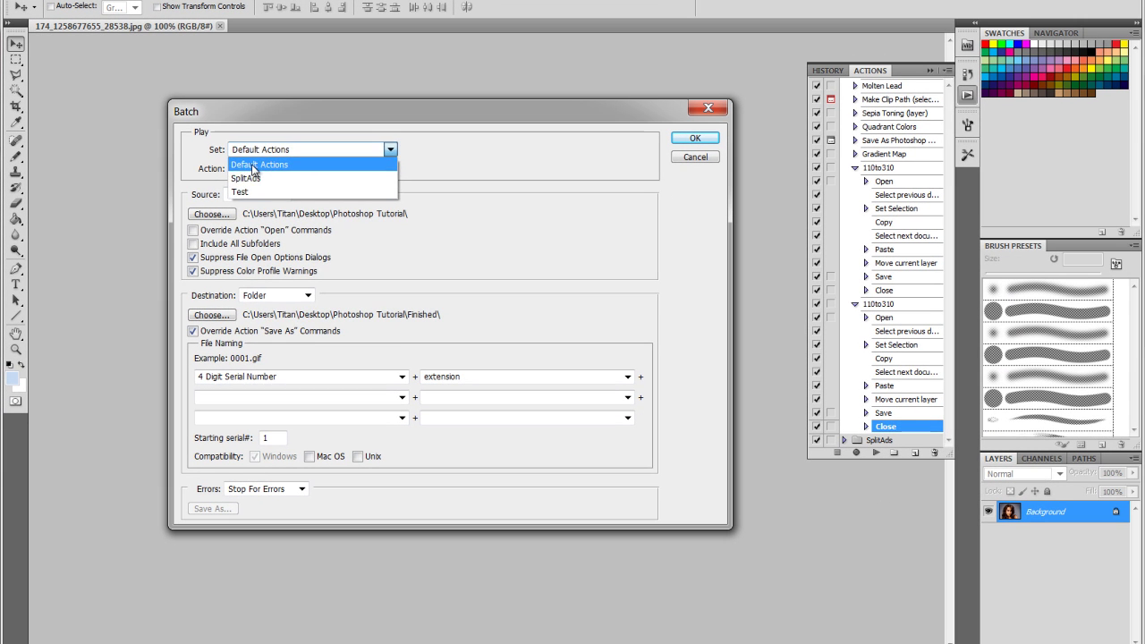
click(301, 207)
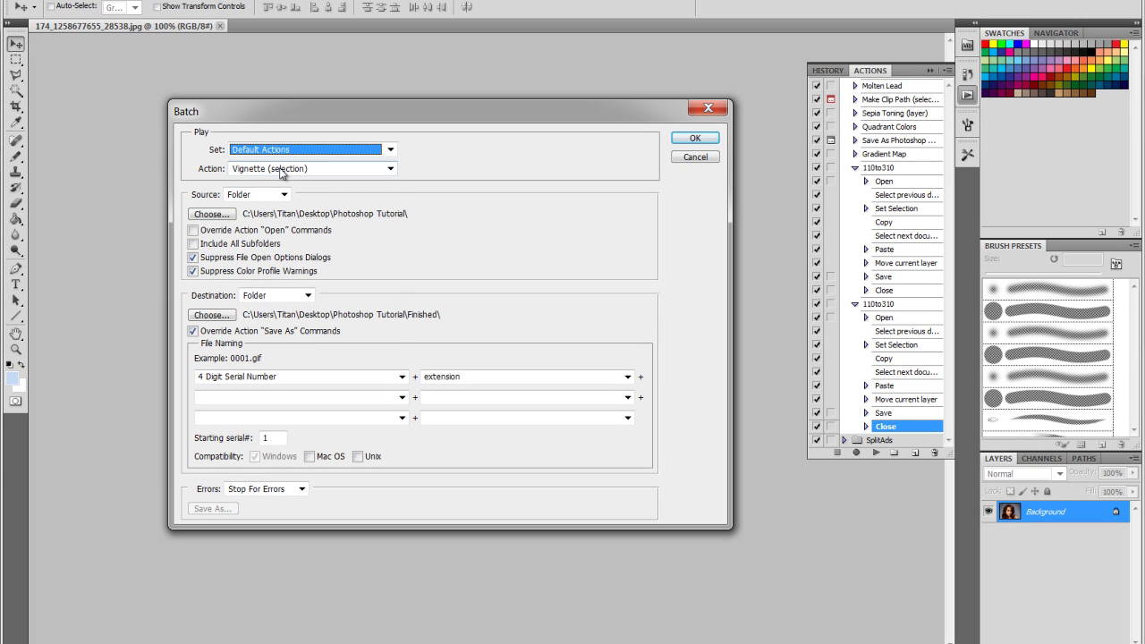
click(338, 214)
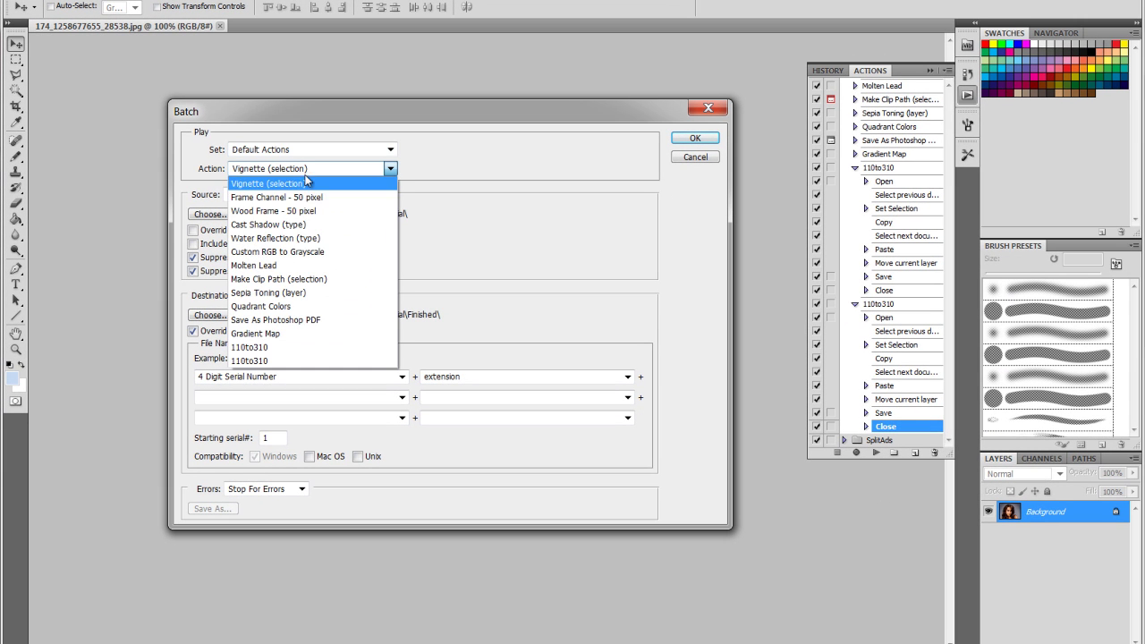
click(285, 361)
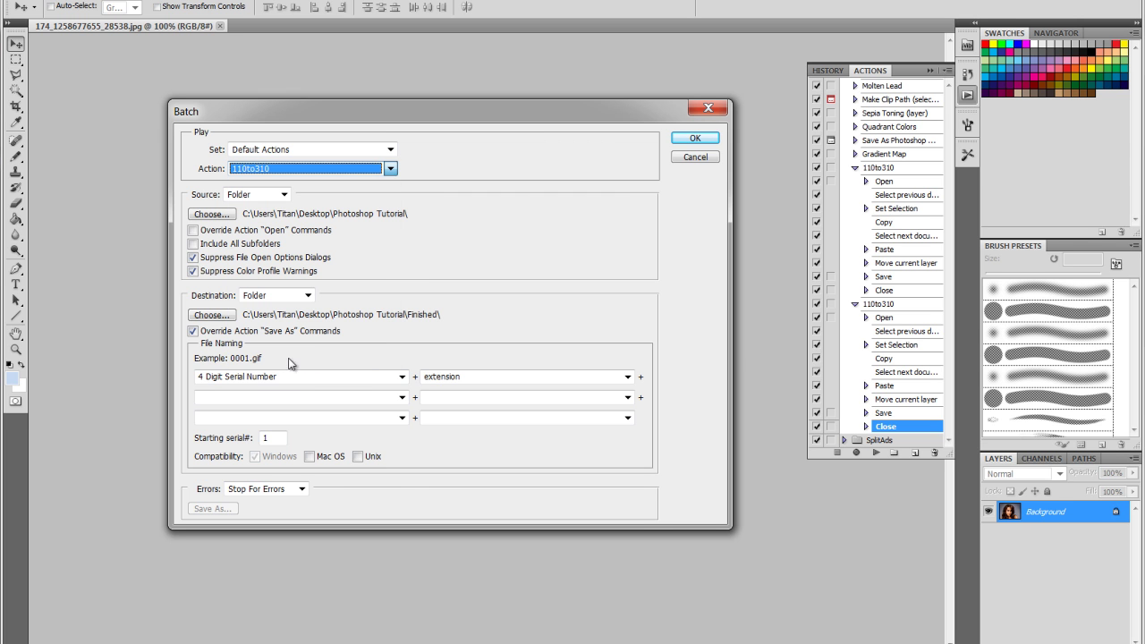
click(256, 197)
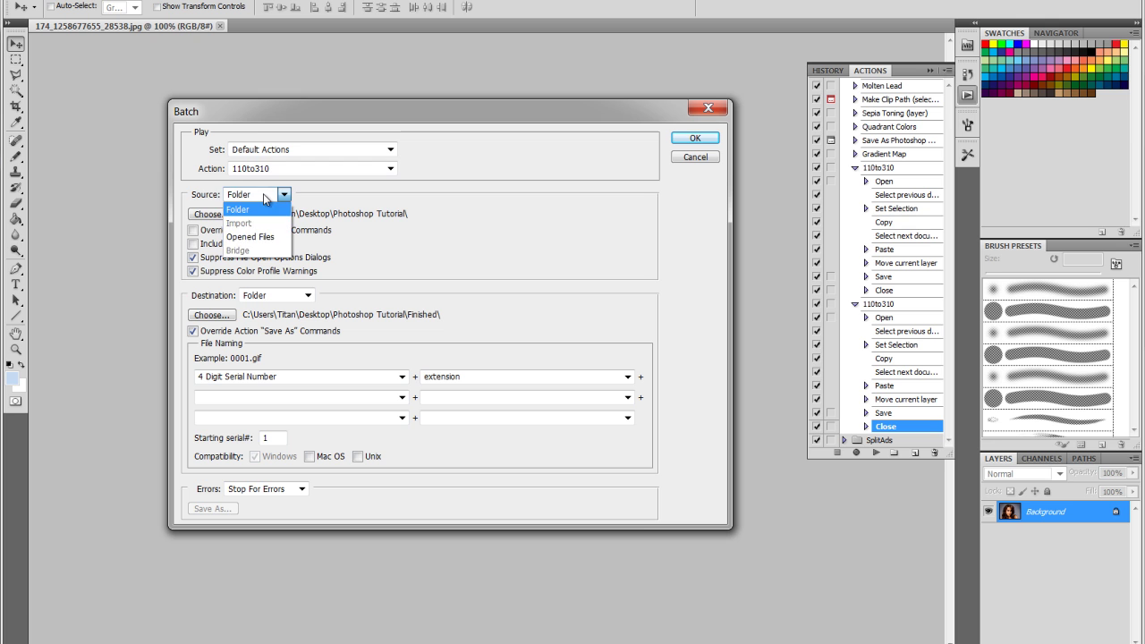
click(257, 207)
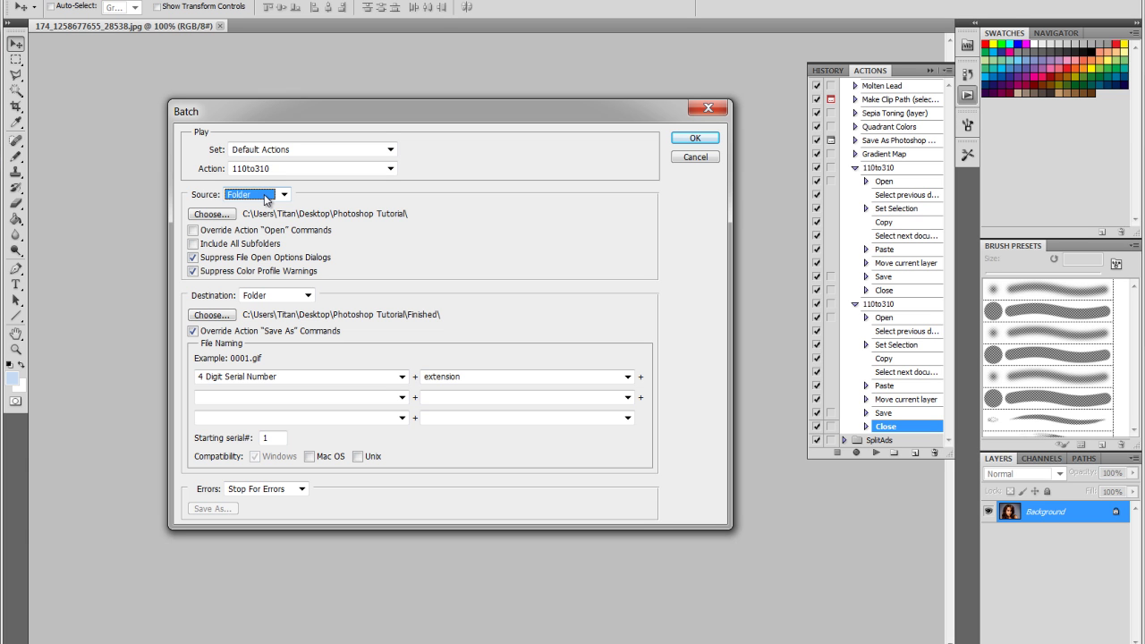
Confirm Photoshop Tutorial as the source folder and enable Override Action "Open" Commands.
click(223, 217)
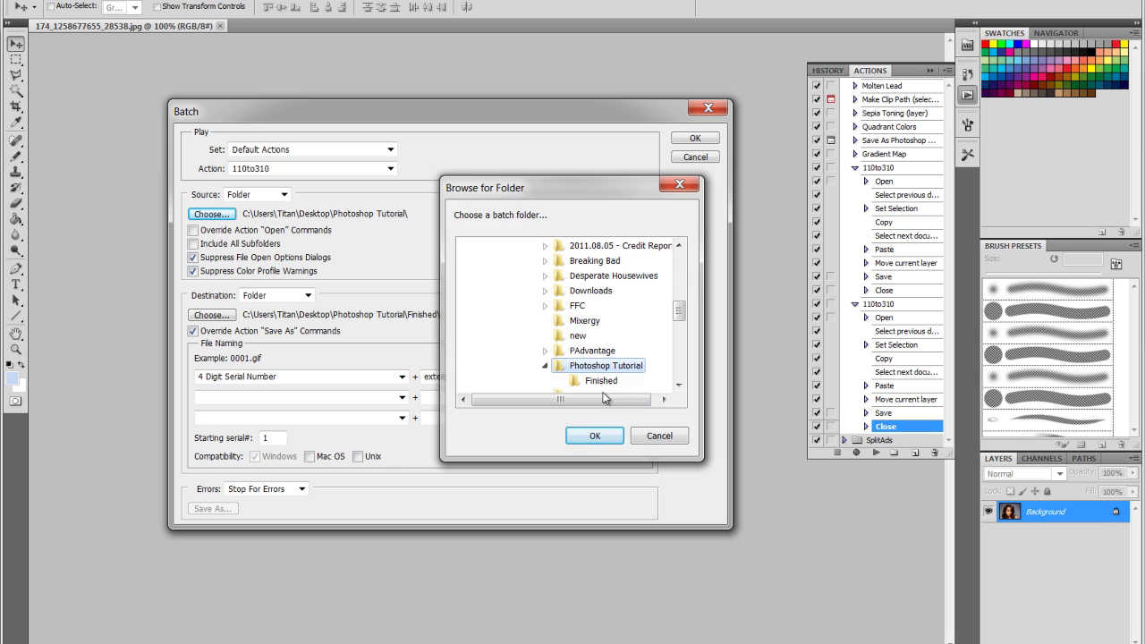
click(601, 437)
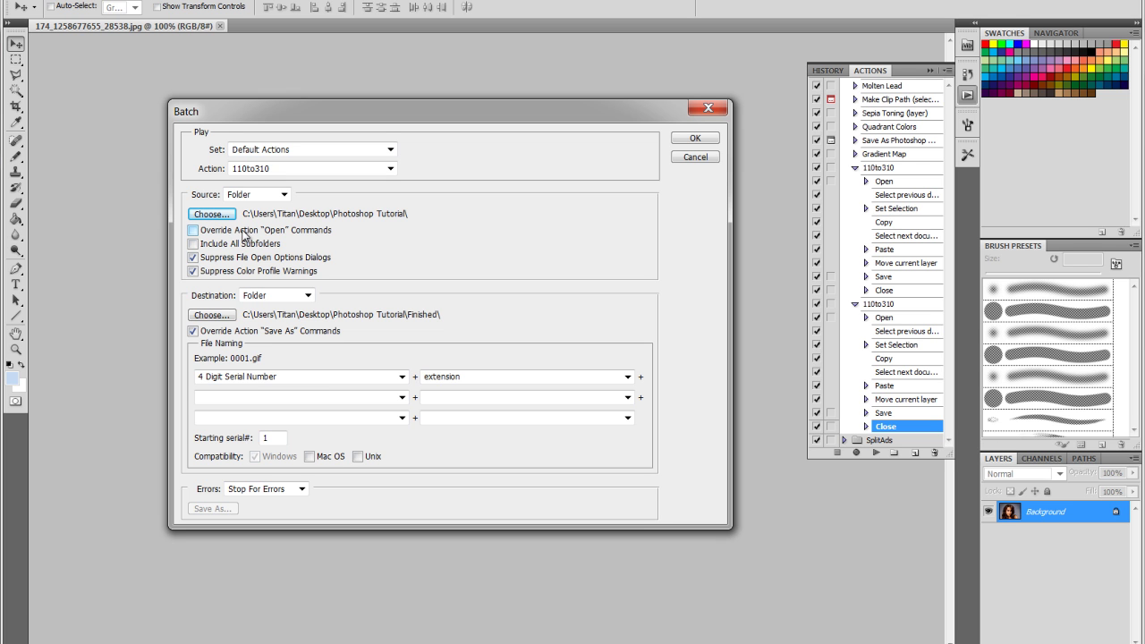
click(195, 231)
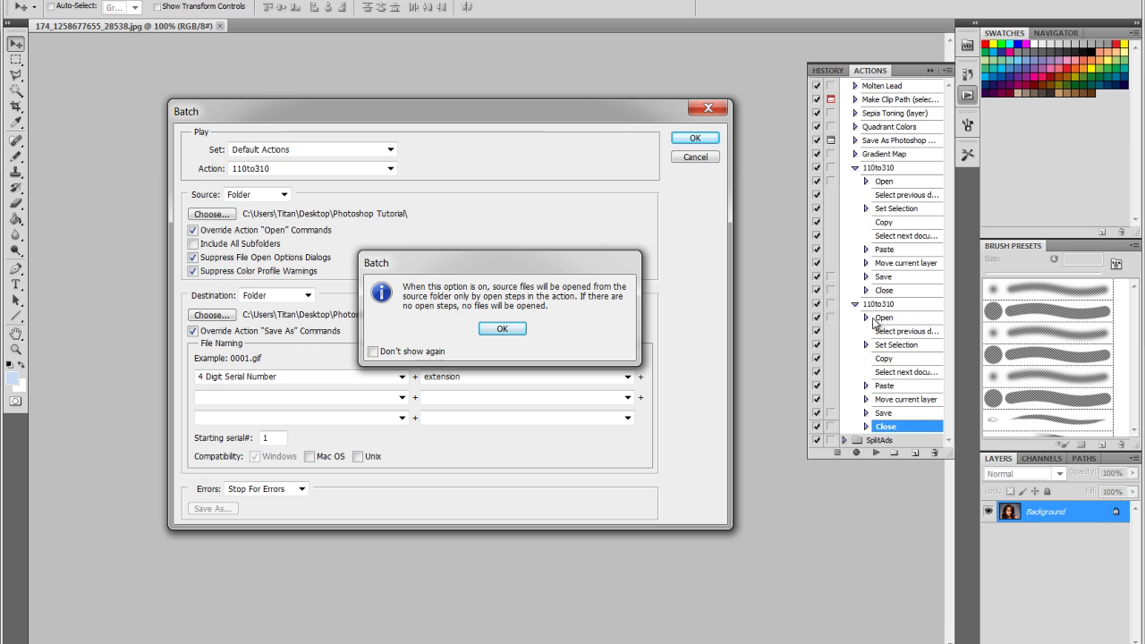
click(501, 328)
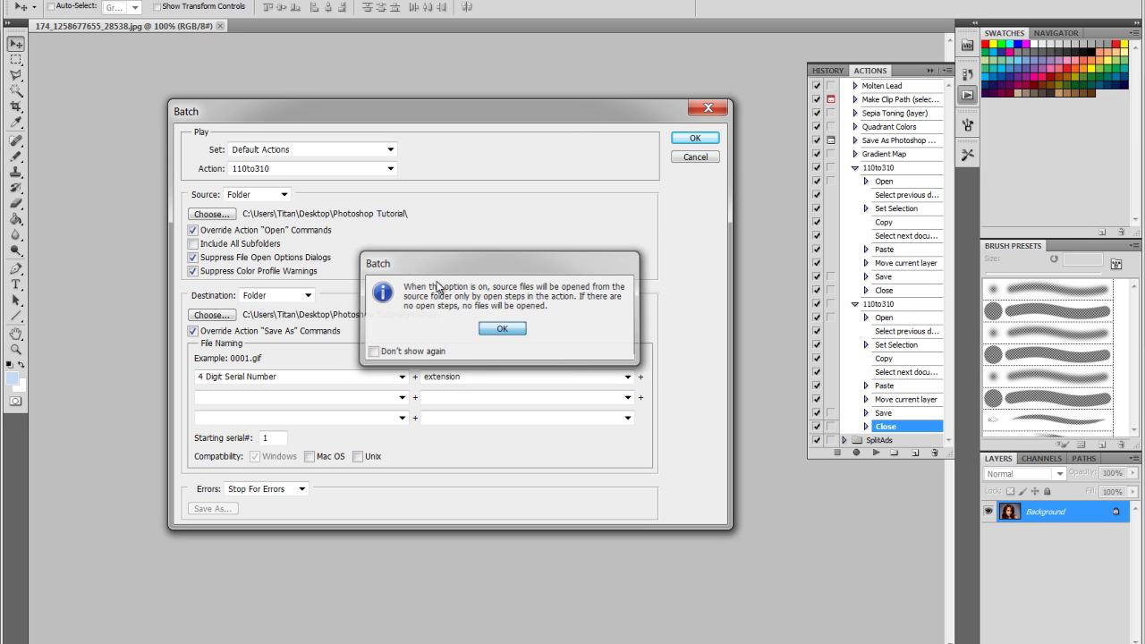
Stop overriding the action's Open commands and set the batch destination to the Finished folder.
click(193, 231)
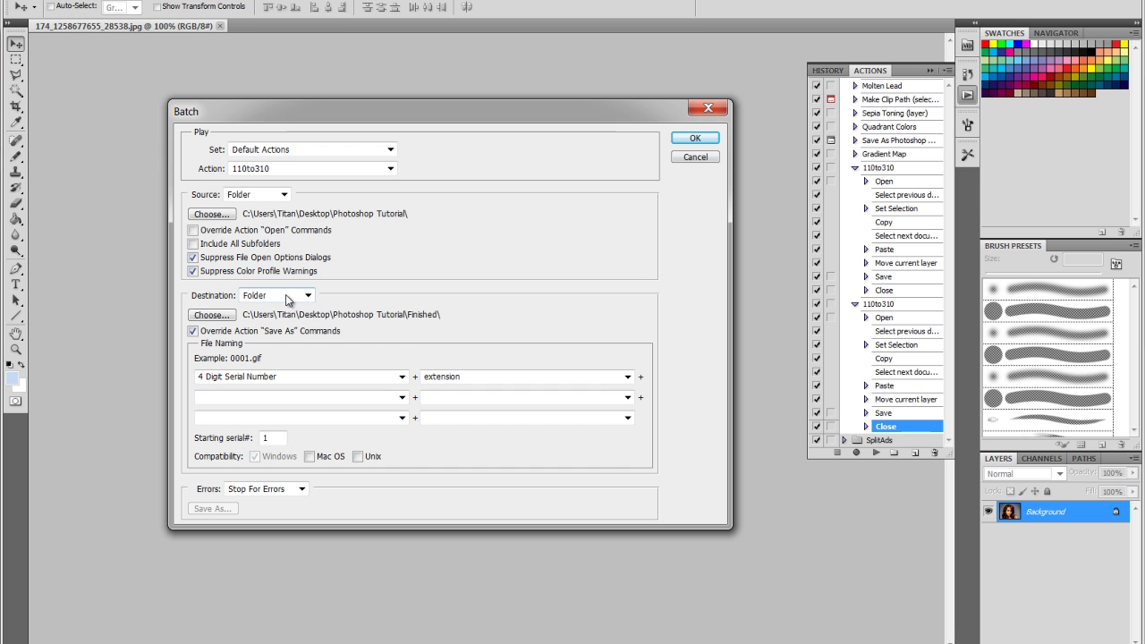
click(213, 315)
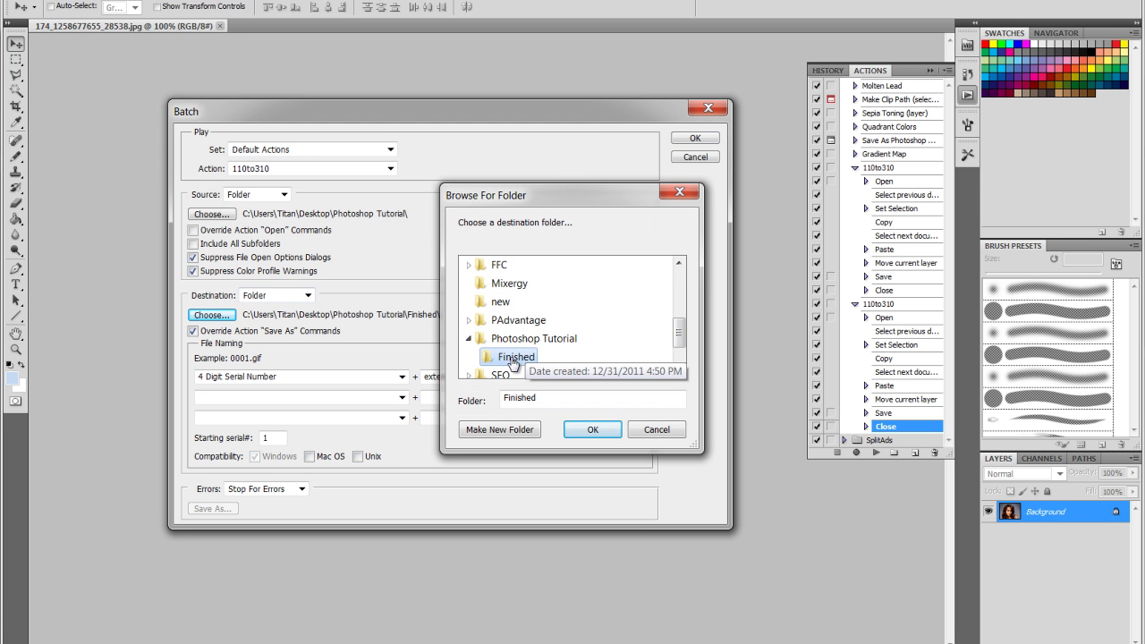
click(592, 429)
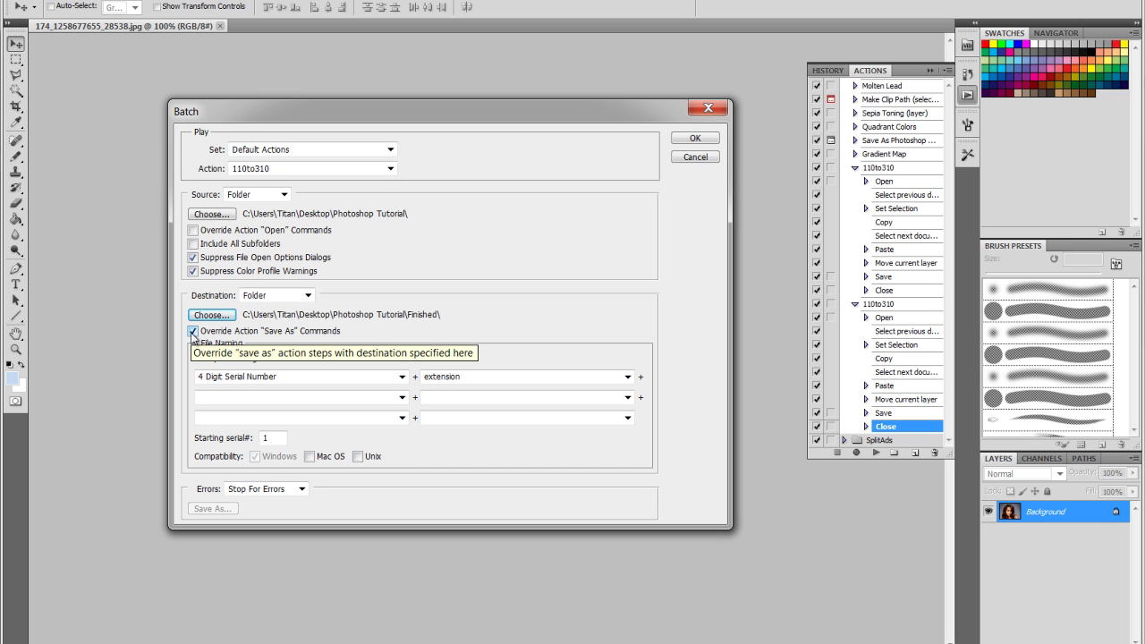
Keep Override Action "Save As" Commands enabled and dismiss its explanatory note.
click(192, 332)
click(192, 332)
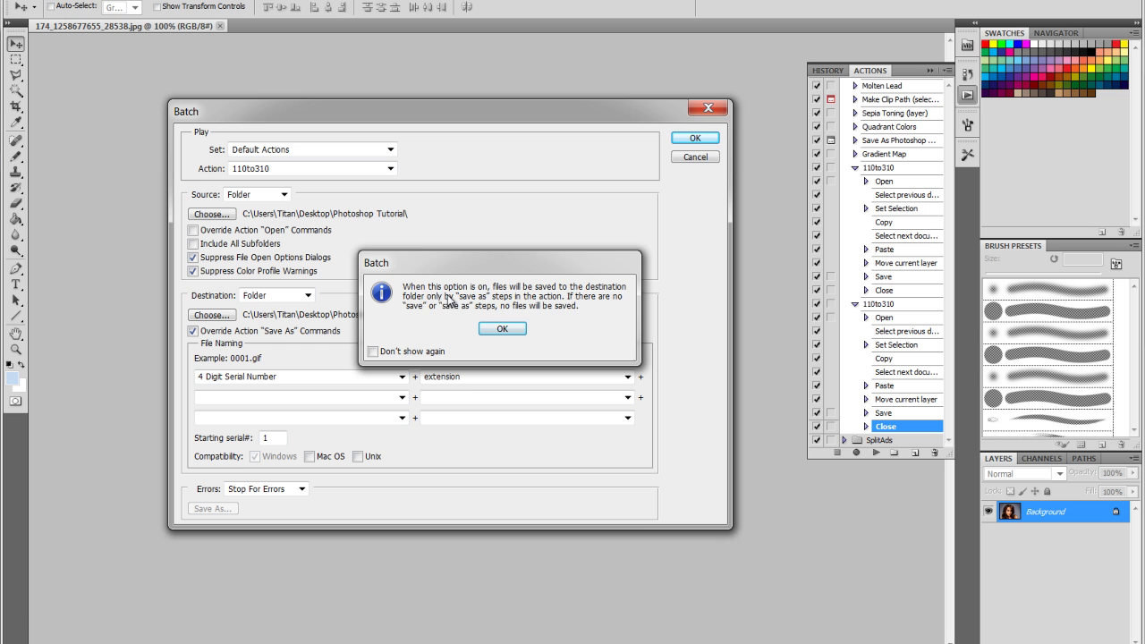
click(498, 330)
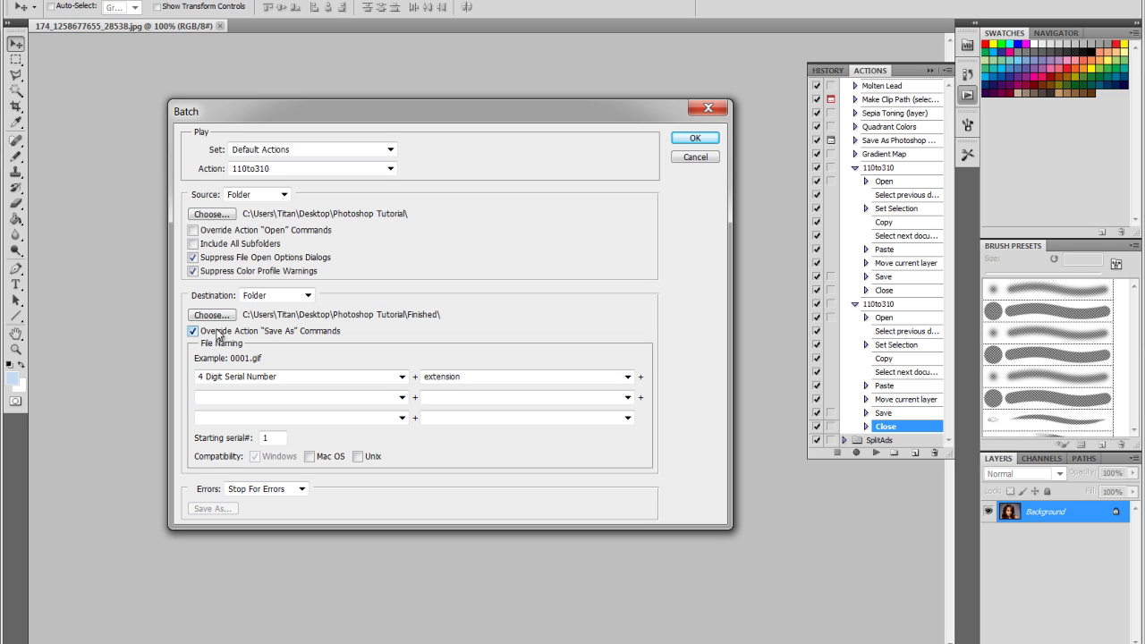
click(403, 377)
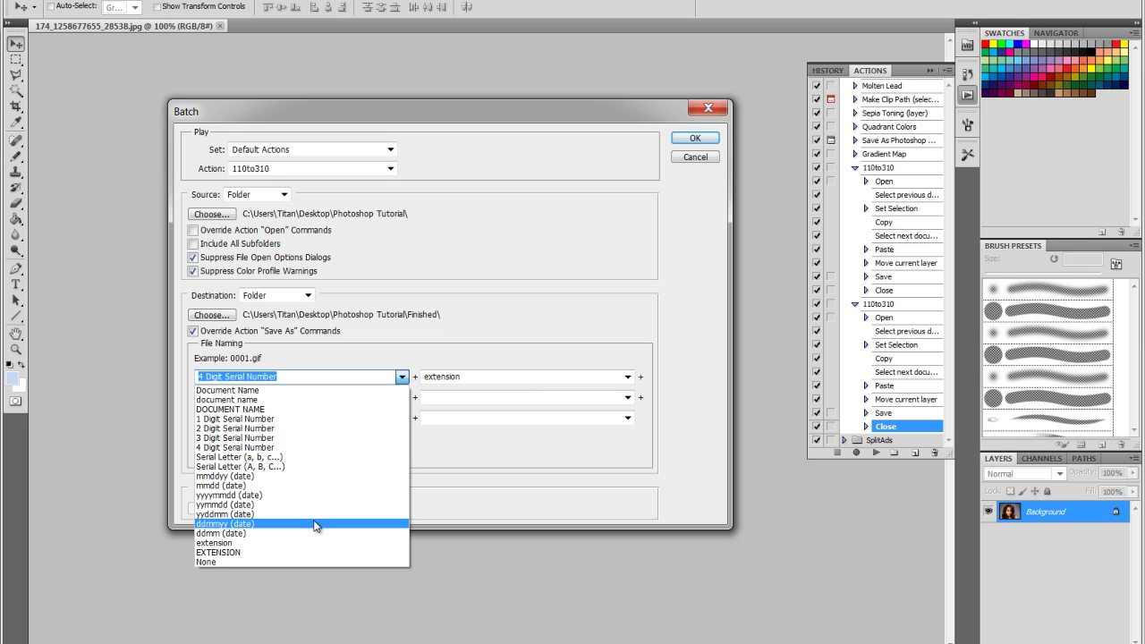
click(504, 365)
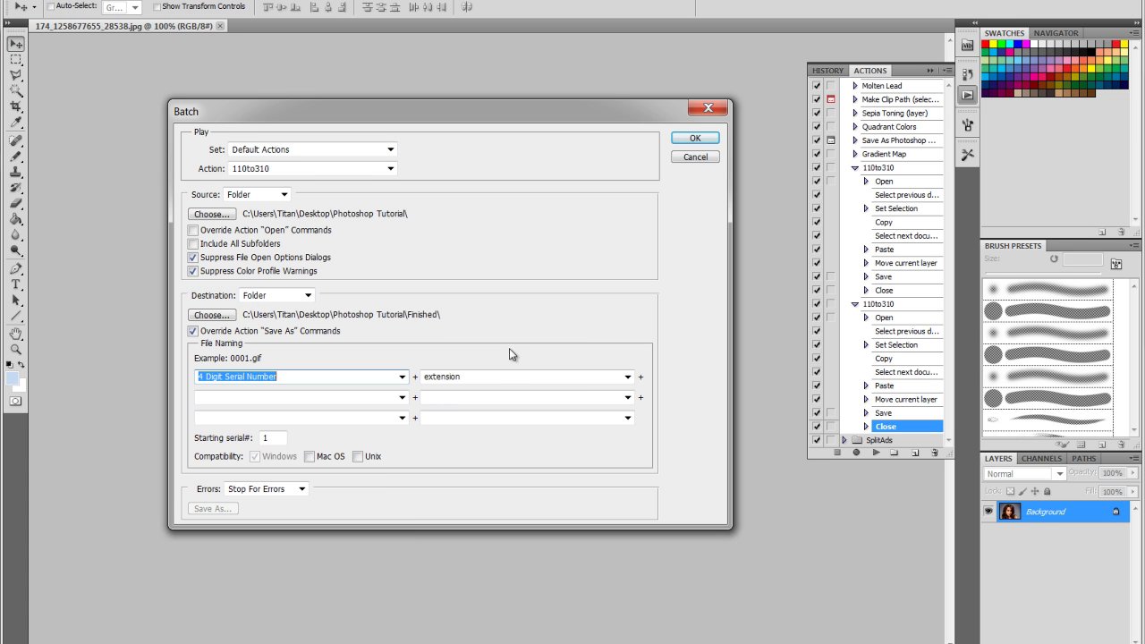
double_click(267, 438)
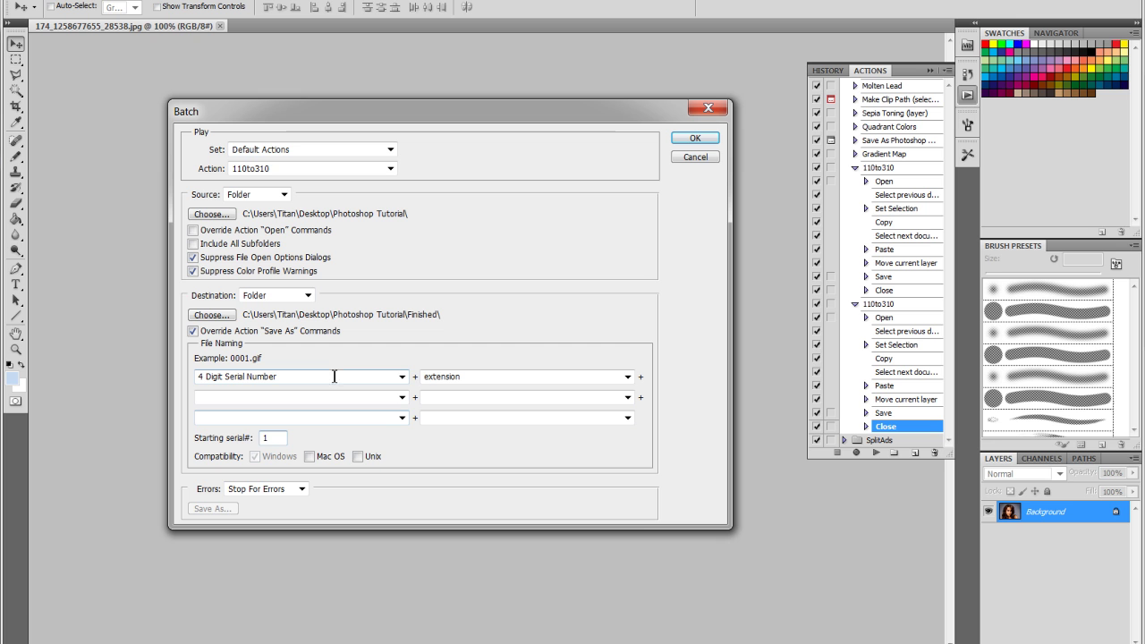
click(280, 439)
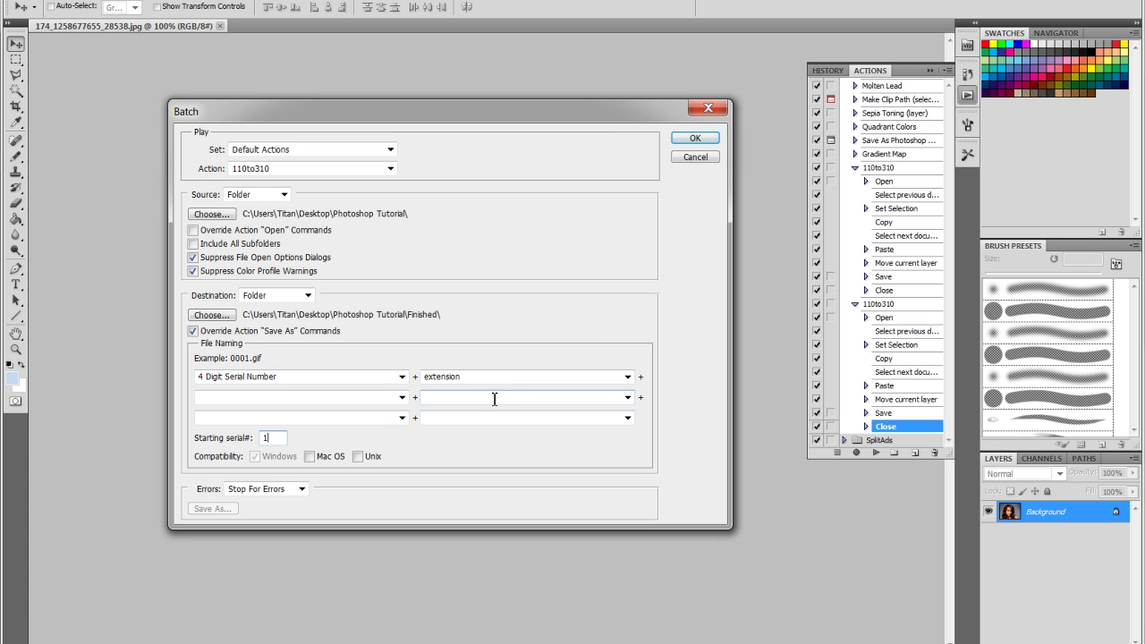
click(568, 379)
click(571, 377)
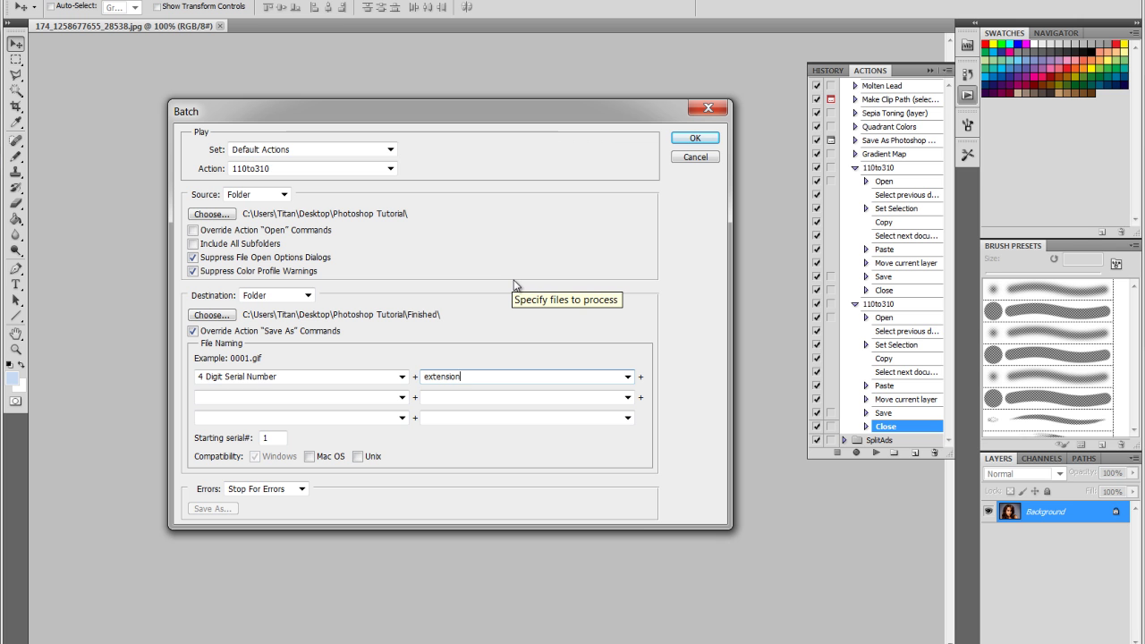
Run the 110to310 batch over every portrait in the source folder.
click(693, 140)
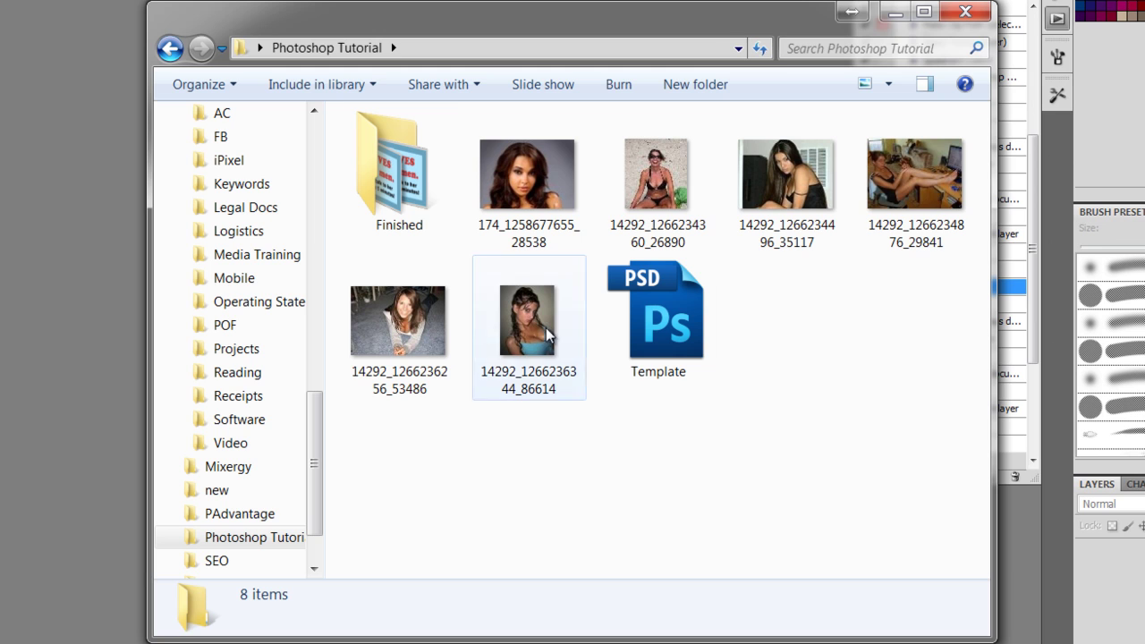
Open the Finished folder and drag banners 0001 through 0006 into the Photoshop workspace.
click(399, 173)
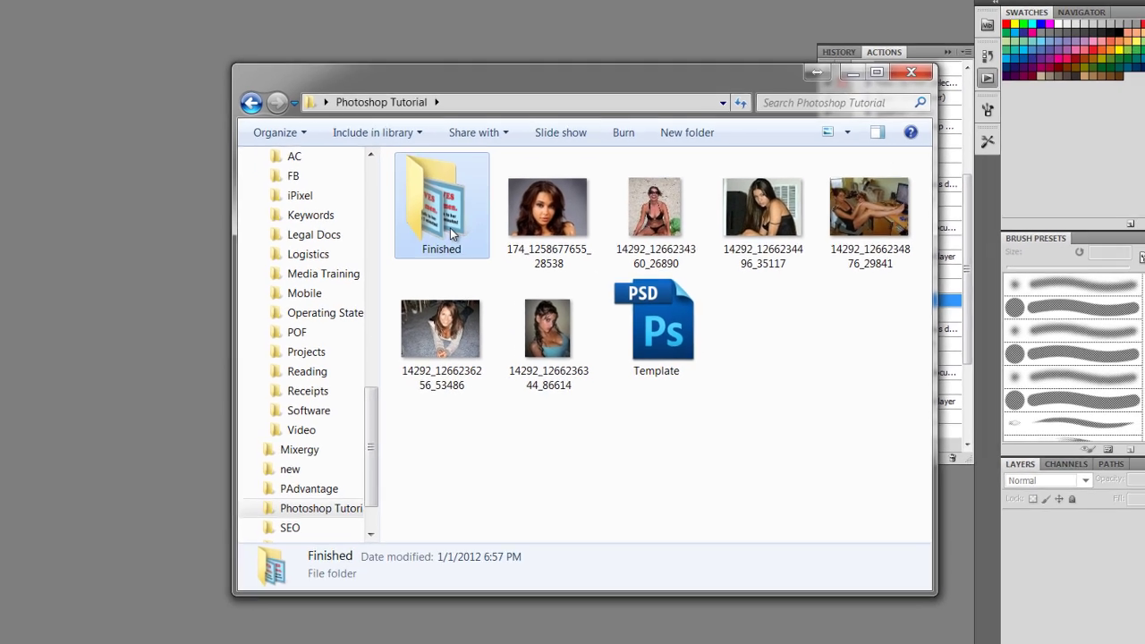
double_click(399, 174)
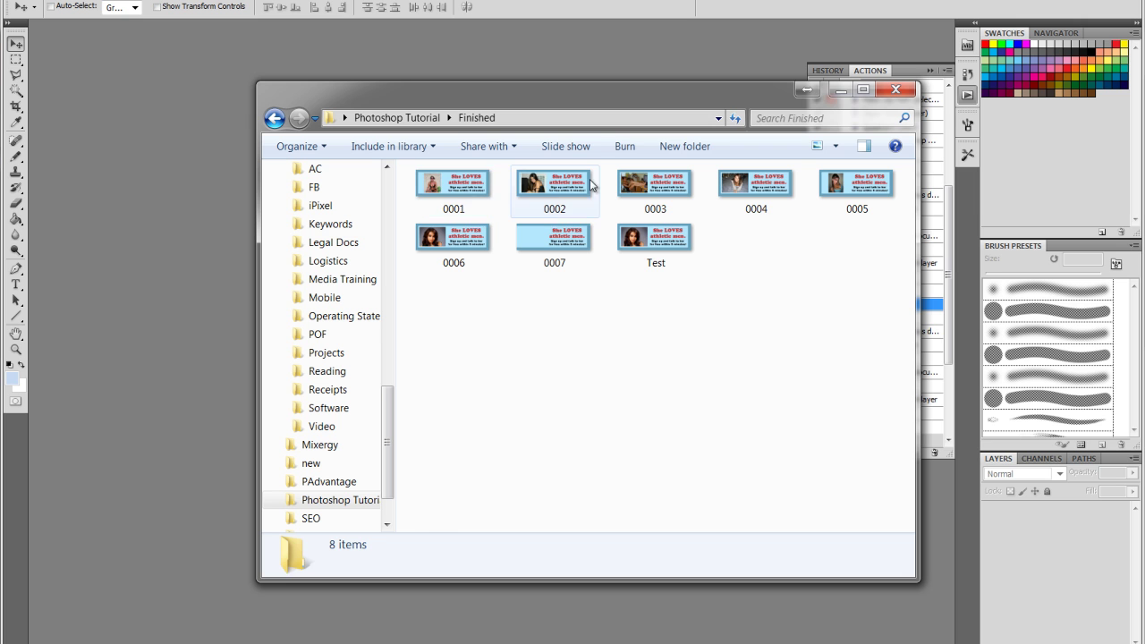
click(454, 184)
key(Right)
key(Right)
key(Right)
key(Right)
key(Right)
shift+click(460, 196)
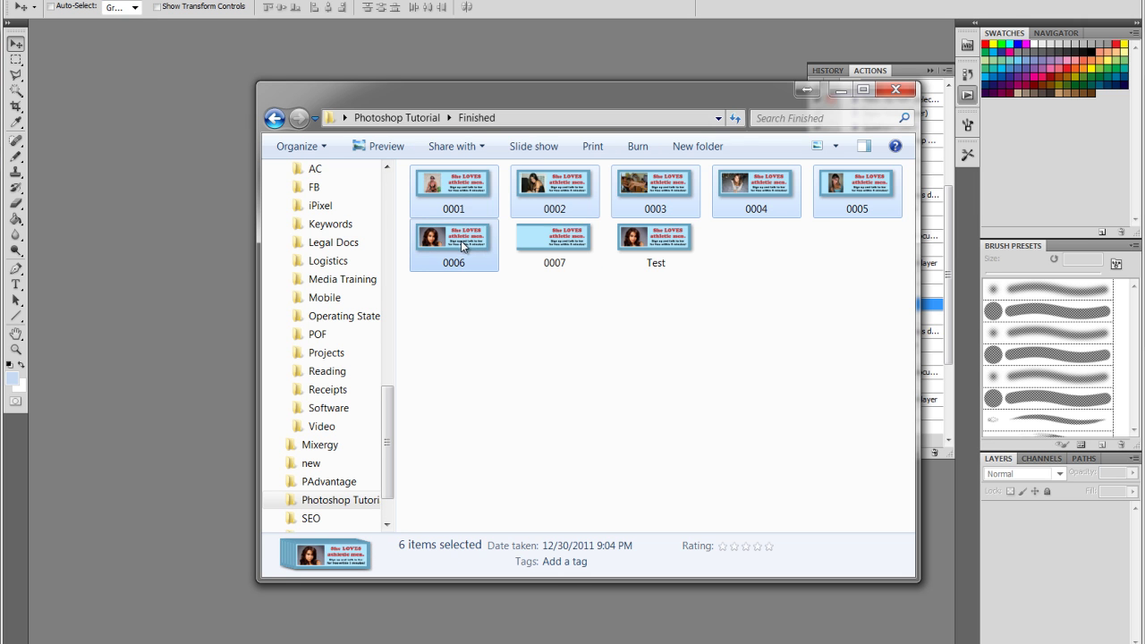
drag(461, 188, 139, 159)
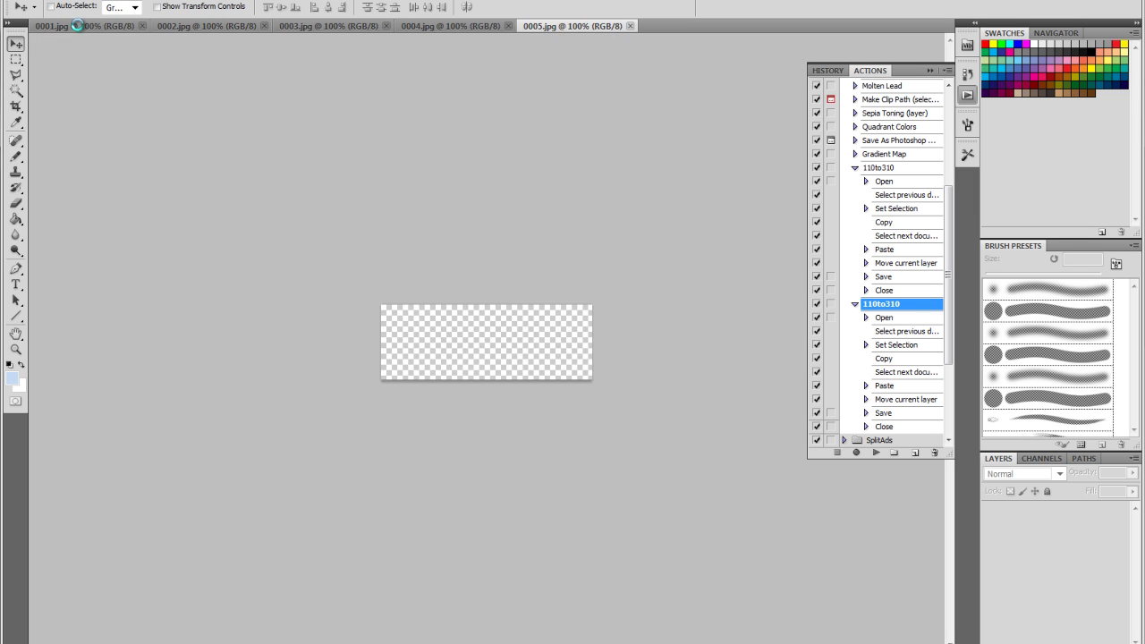
Inspect banners 0001.jpg through 0006.jpg in turn, ending on the 0006 ad.
click(78, 25)
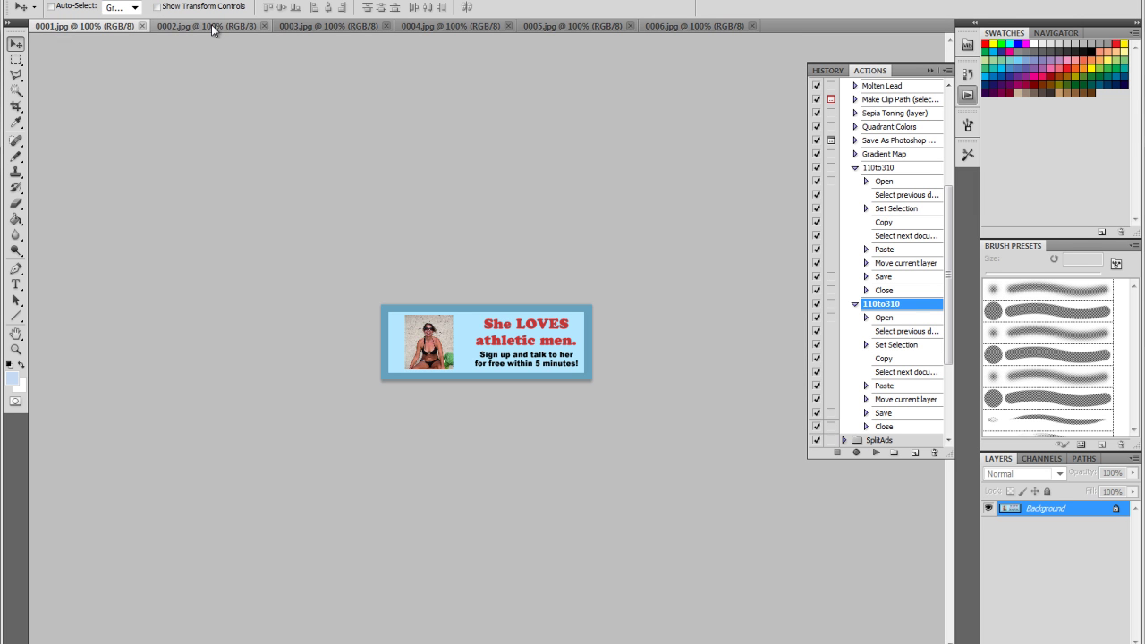
click(250, 26)
click(353, 25)
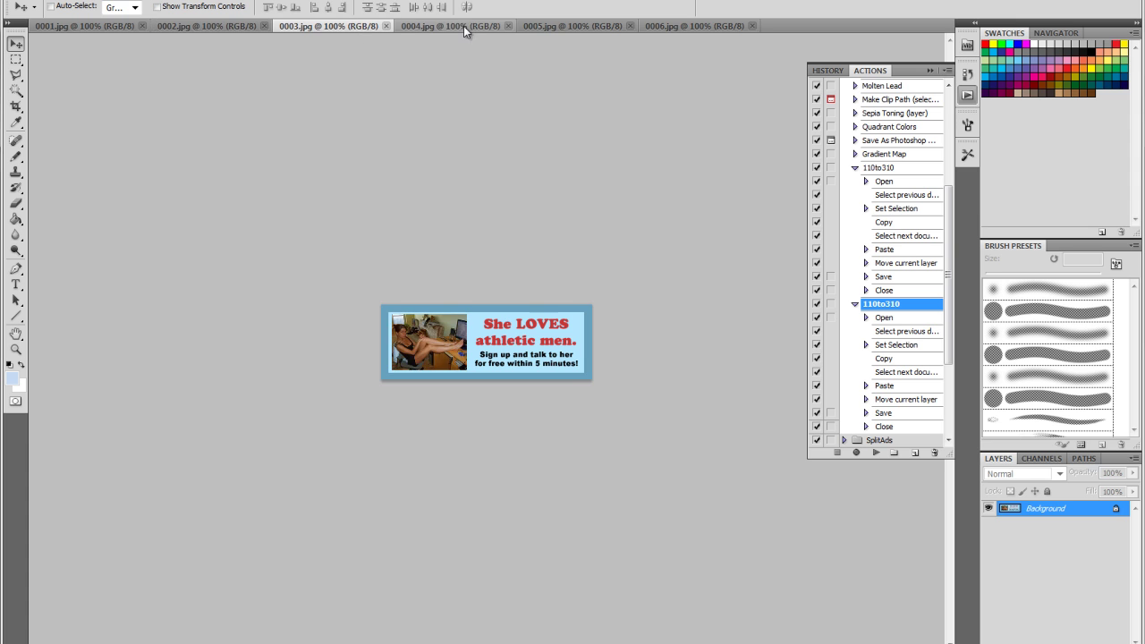
click(463, 26)
click(609, 29)
click(749, 31)
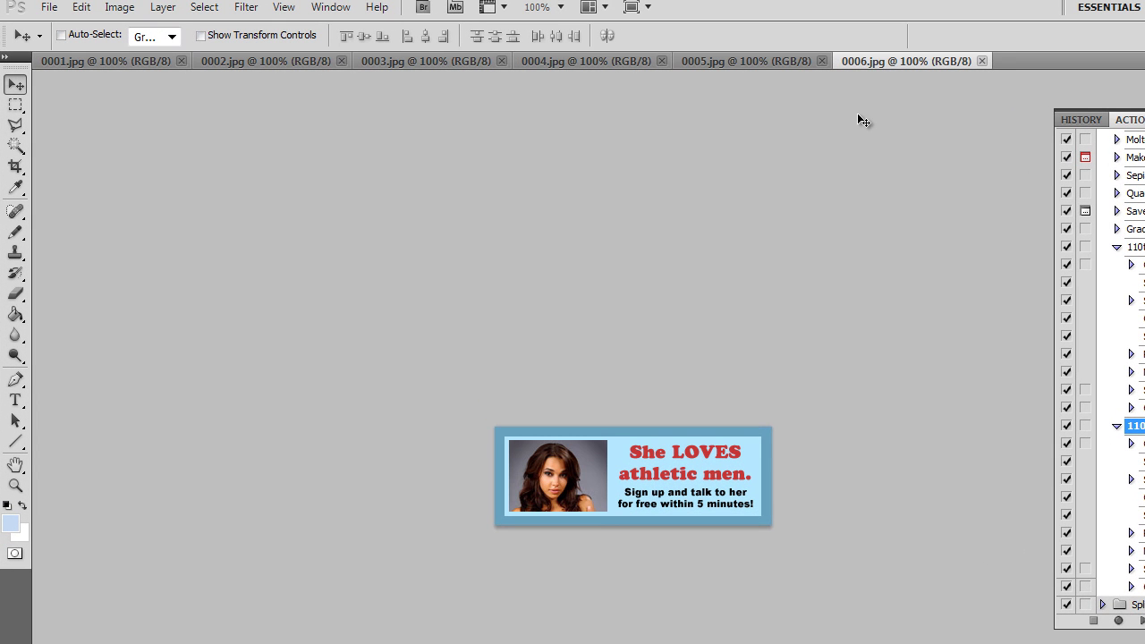